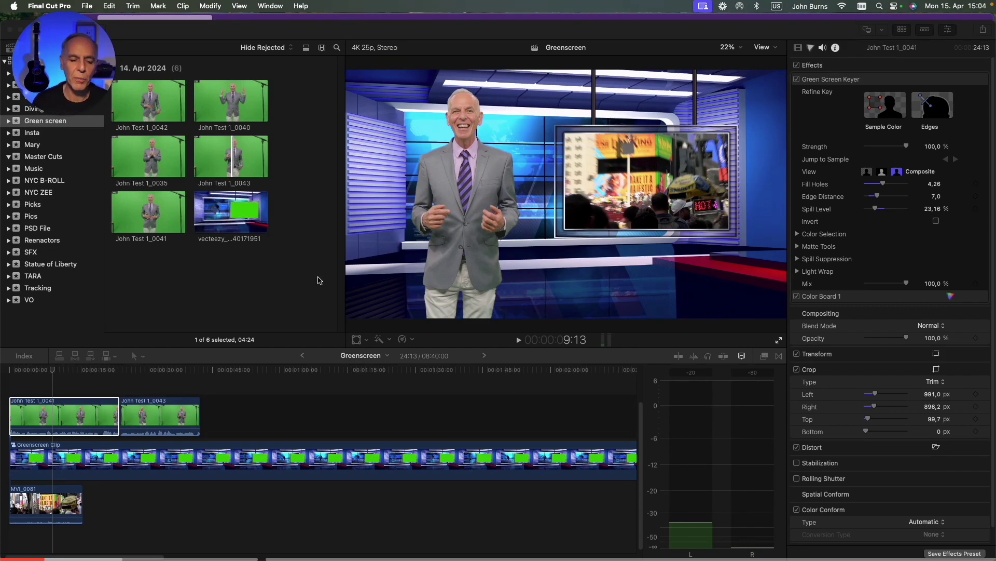
Step: Play through the timeline and select the first green-screen clip with the keyer
left_click(75, 372)
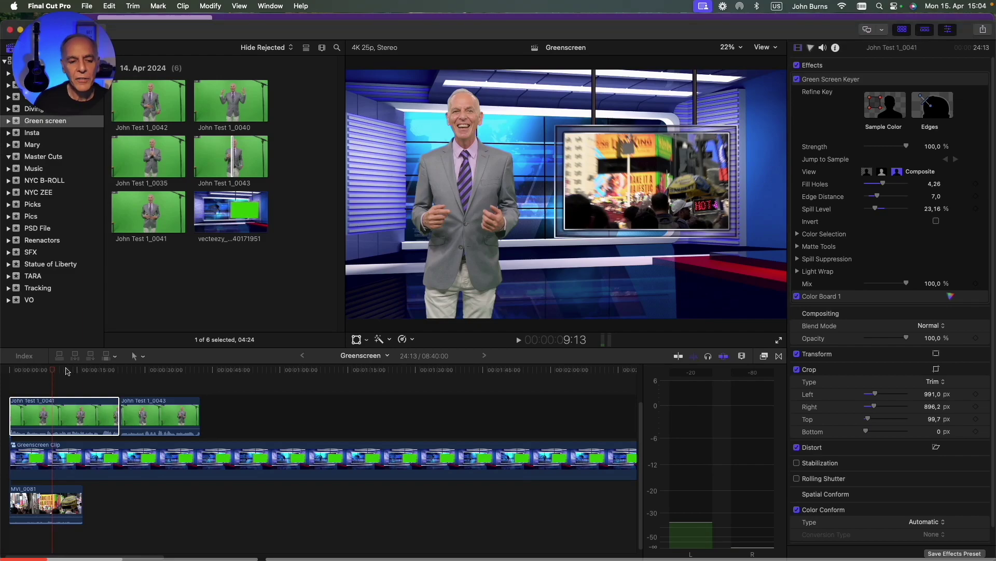
left_click(48, 372)
key("space")
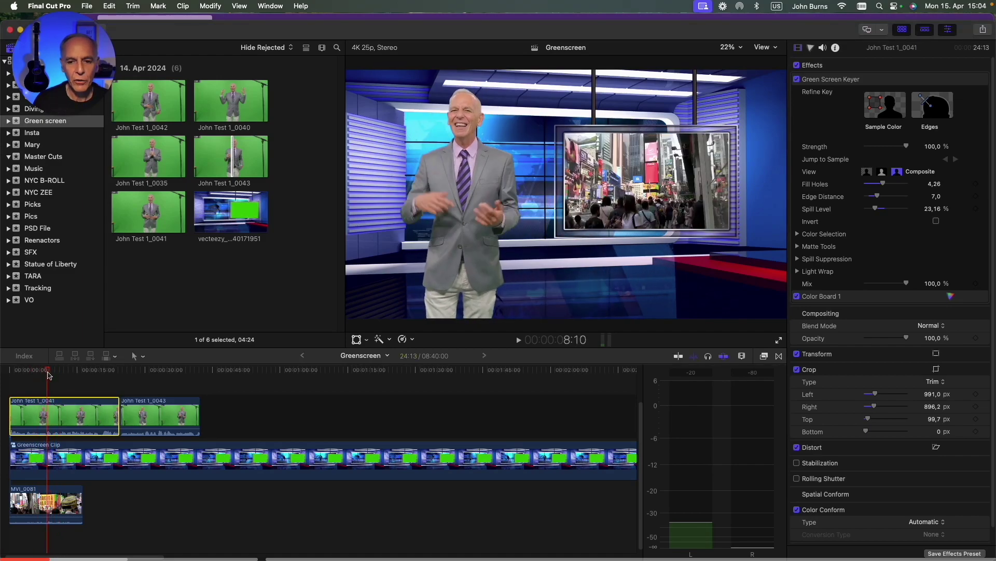
mouse_move(59, 380)
left_mouse_down()
mouse_move(152, 380)
mouse_move(61, 380)
left_mouse_up()
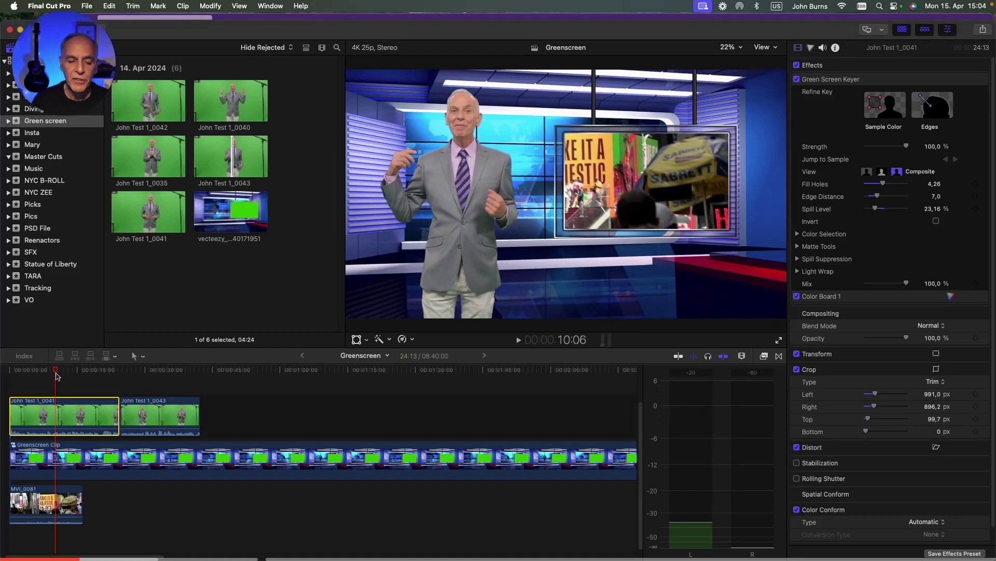
left_click(50, 509)
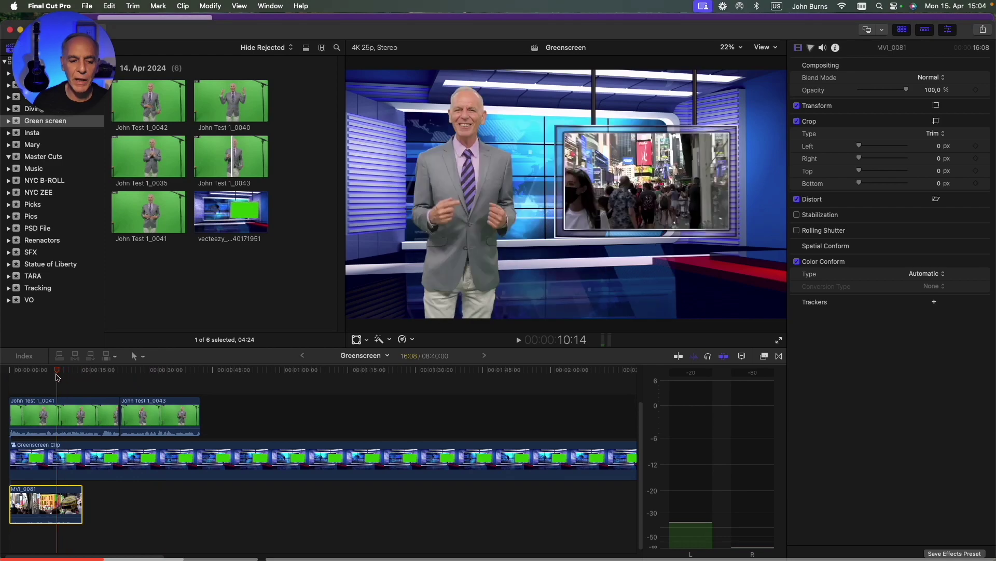
left_click(41, 416)
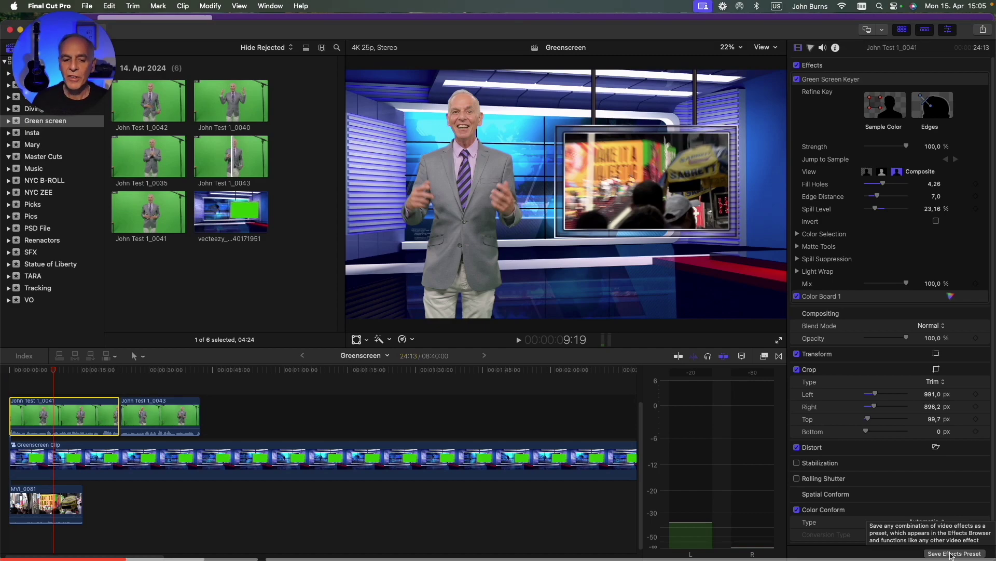
Step: Save the clip's effects as preset 'Greenscreen' in a new 'John's fx' category, including Transform
left_click(951, 554)
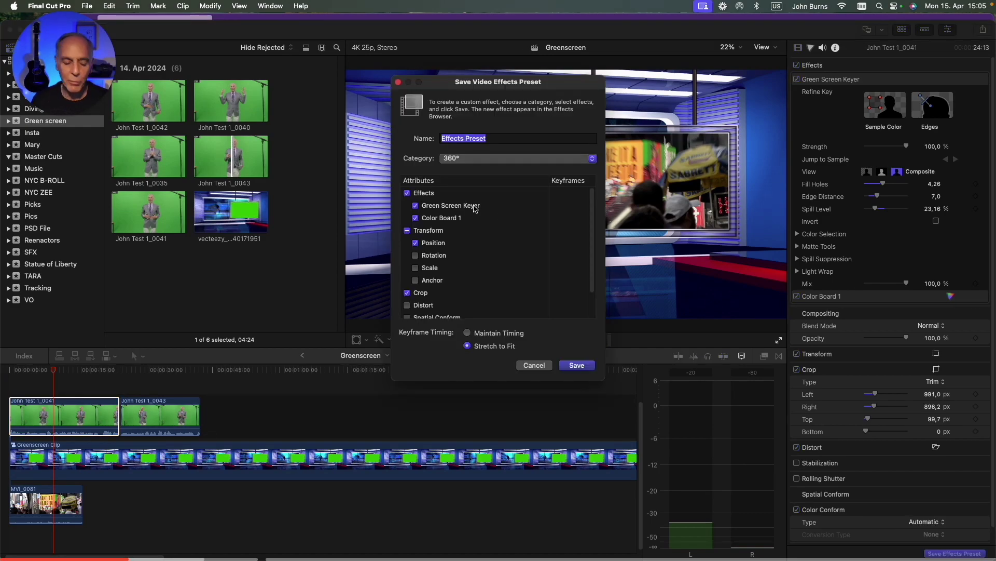
type("Greenscreen")
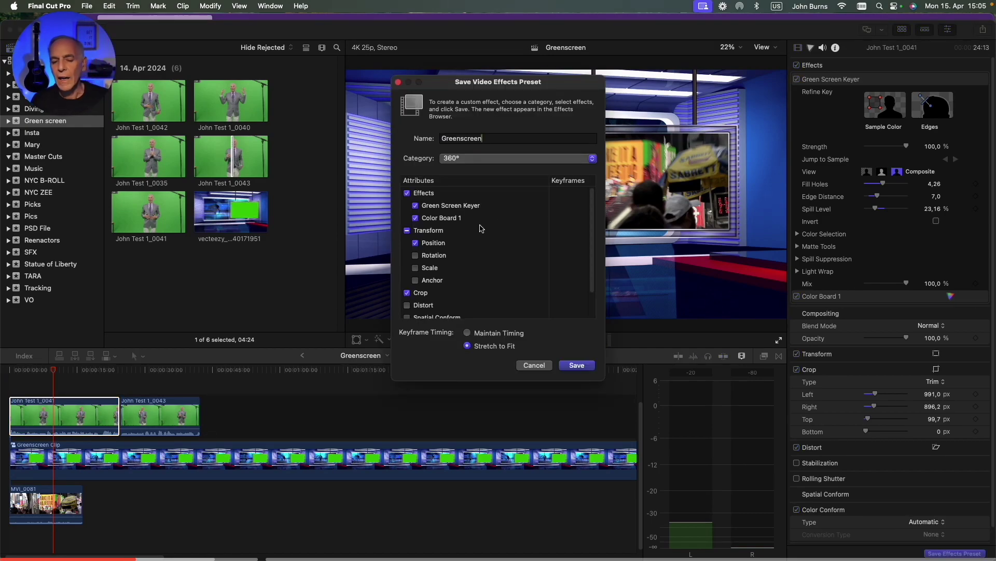
left_click(464, 158)
left_click(500, 360)
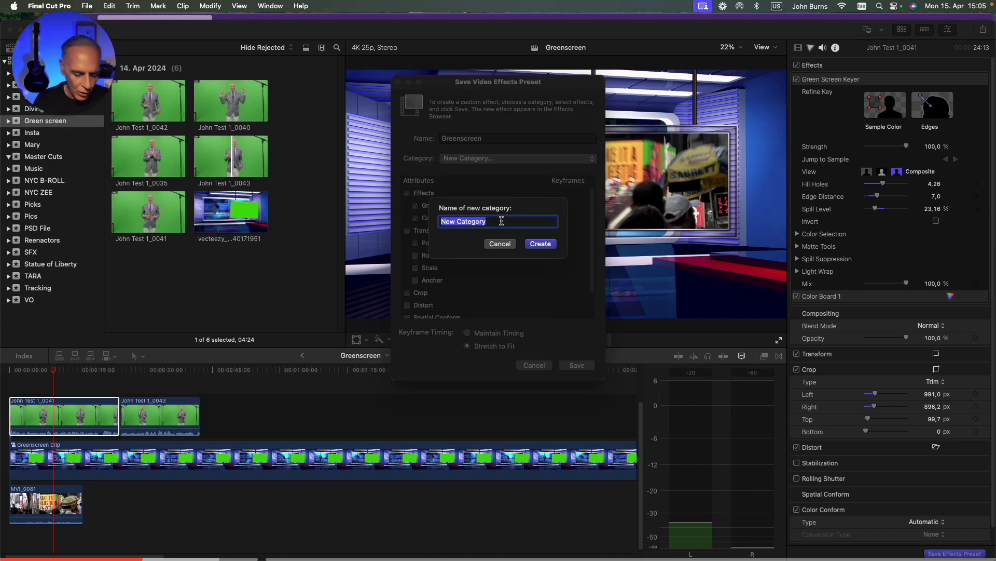
type("John's fx")
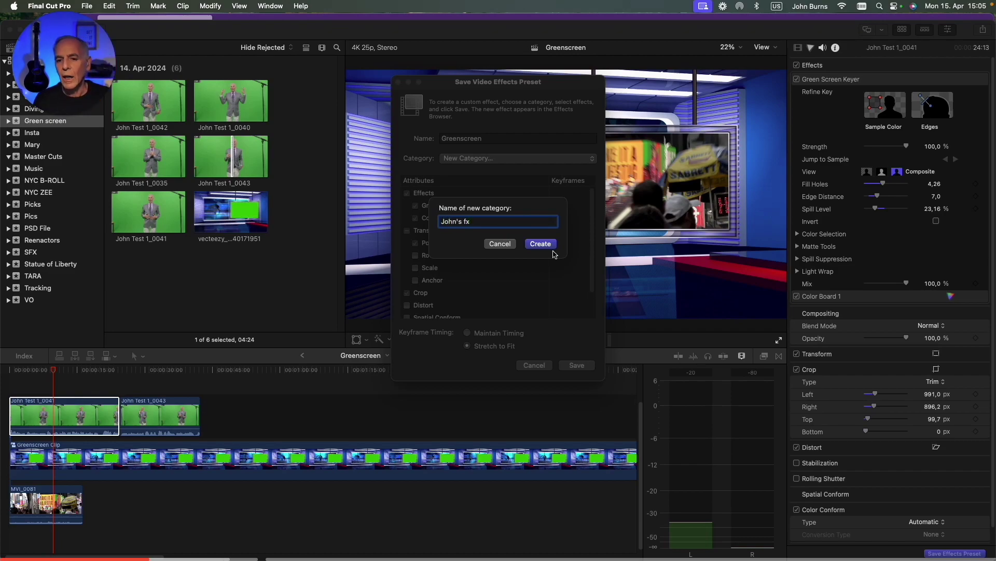
left_click(540, 244)
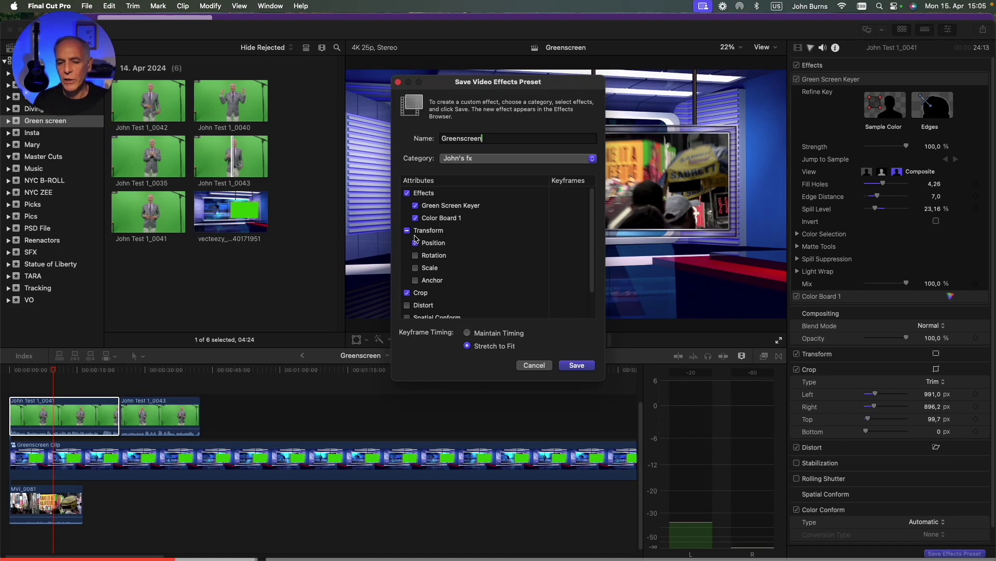
left_click(408, 231)
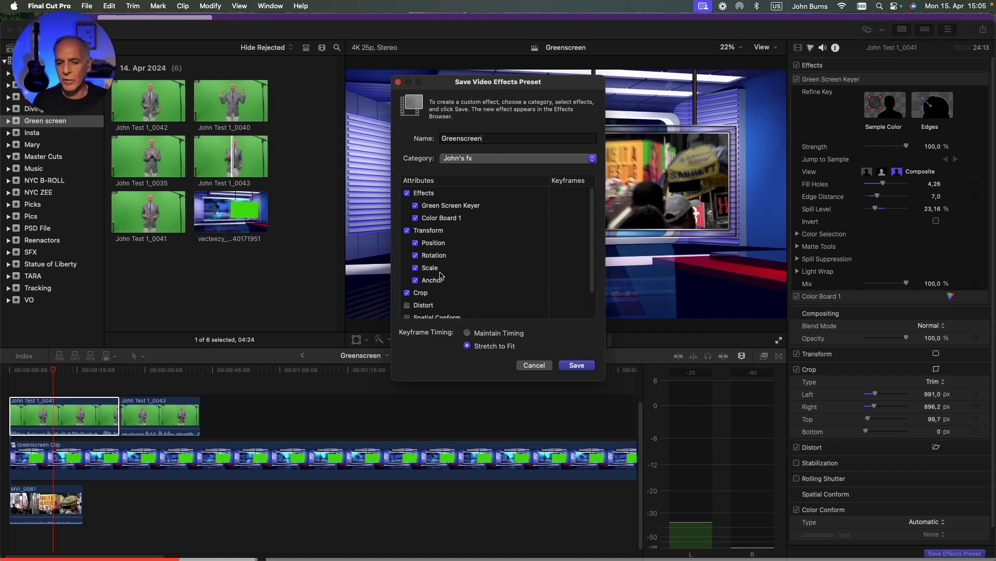
scroll(475, 287, "down", 3)
scroll(465, 287, "up", 1)
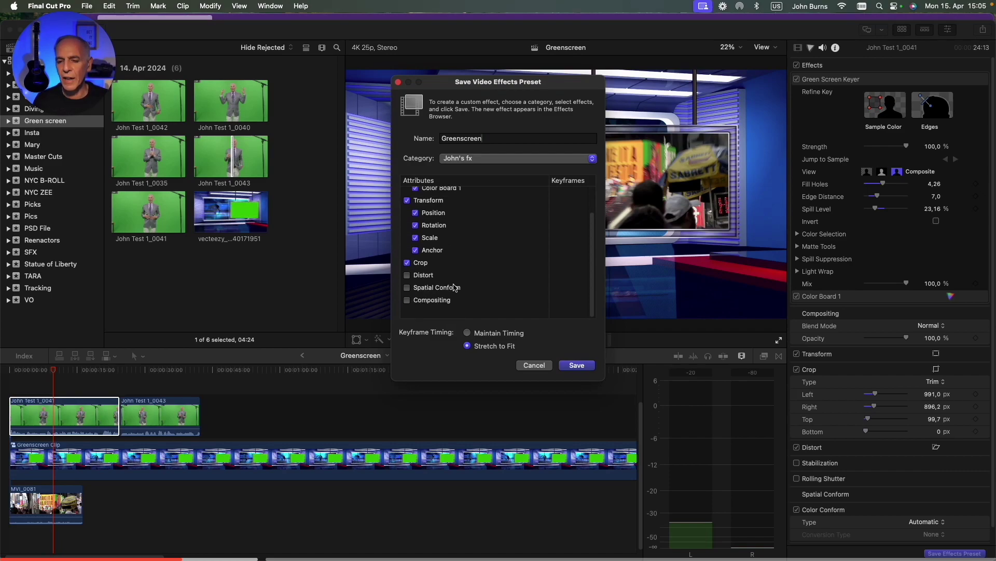
left_click(577, 365)
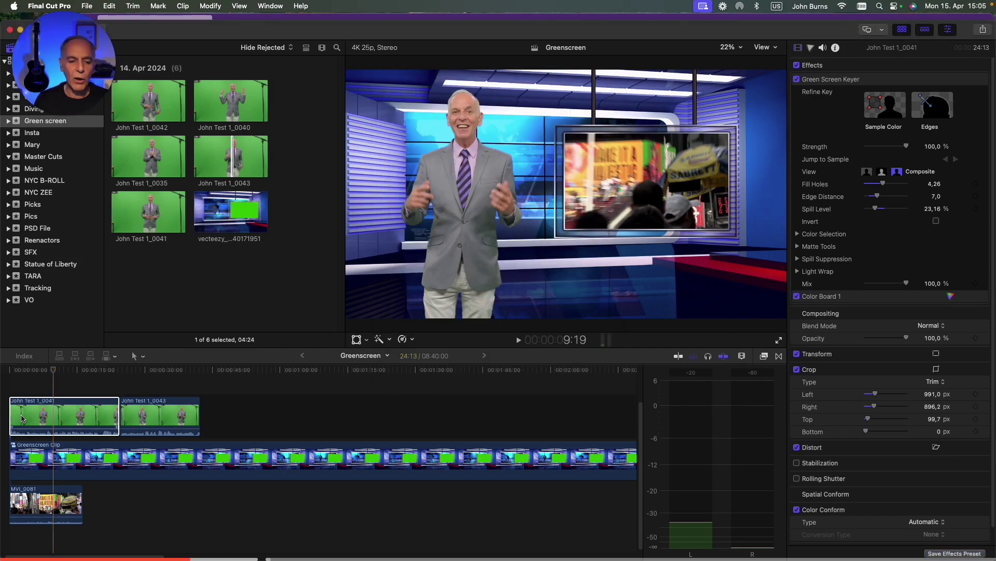
Step: Save the MVI_0081 inset clip's position and scale as a preset named 'screen'
left_click(37, 506)
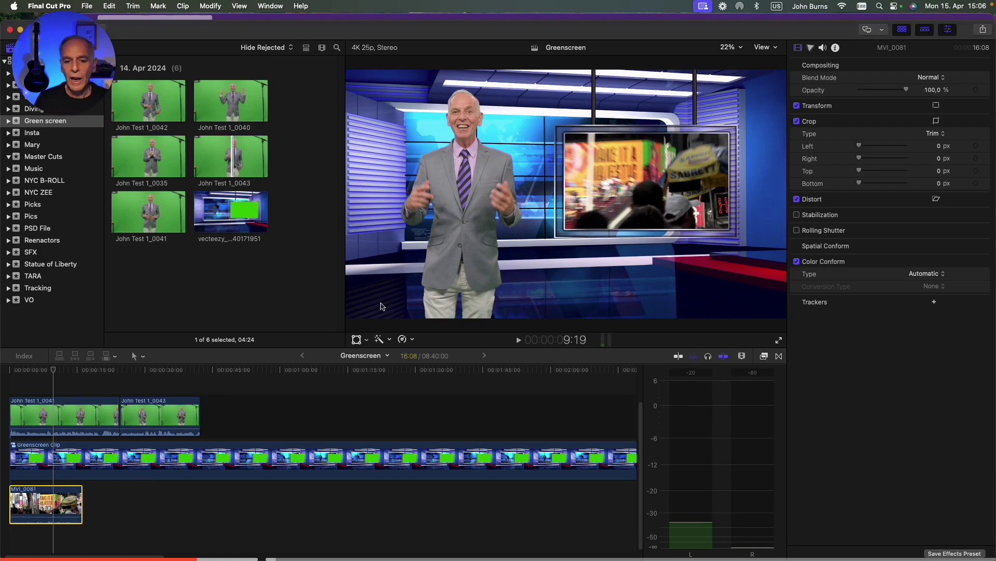
left_click(357, 340)
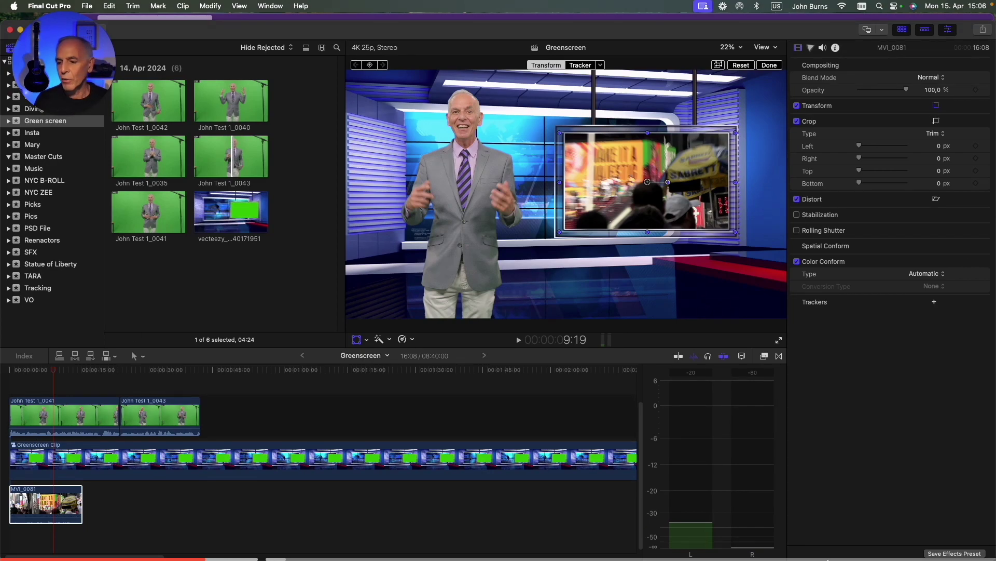
left_click(954, 554)
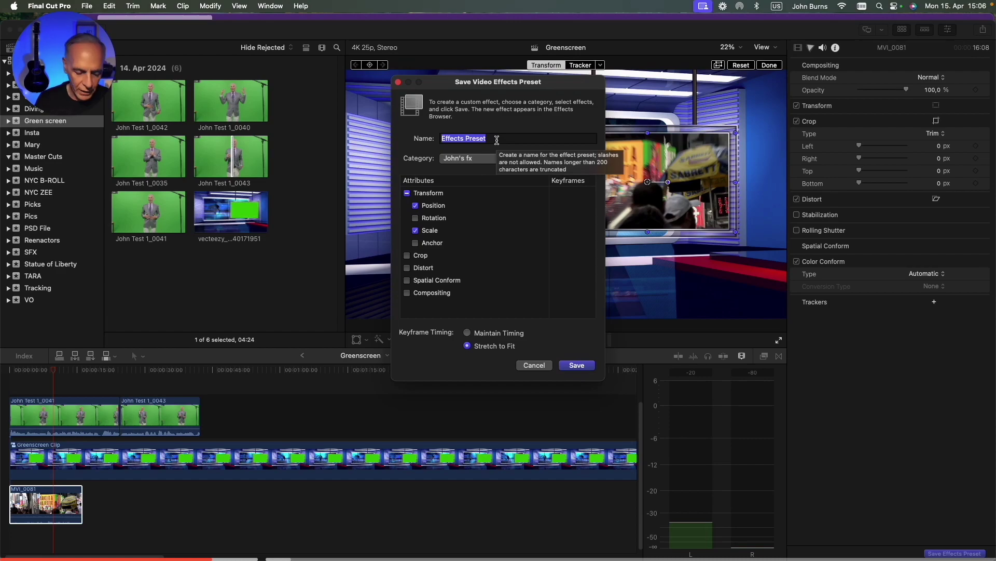
type("screen")
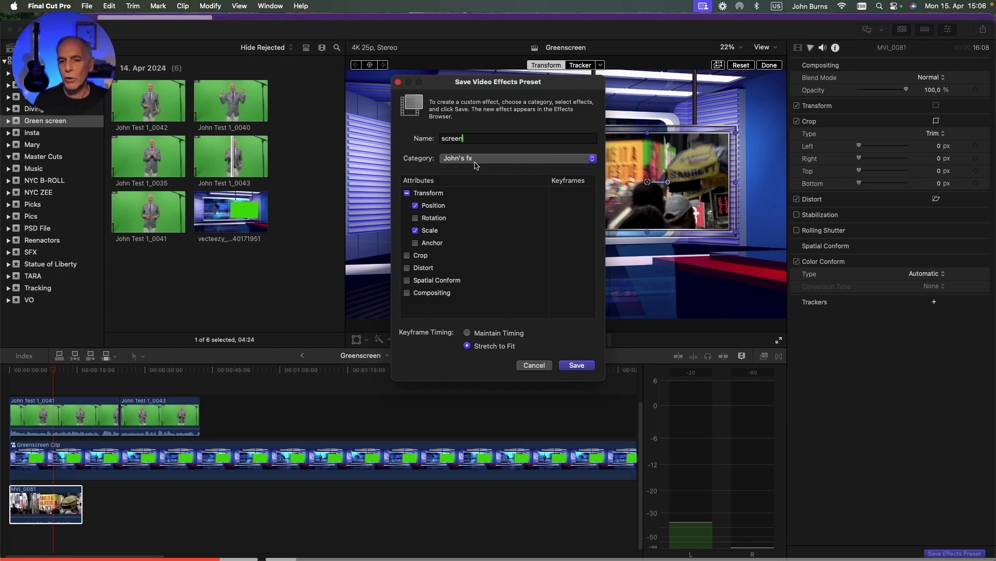
left_click(577, 365)
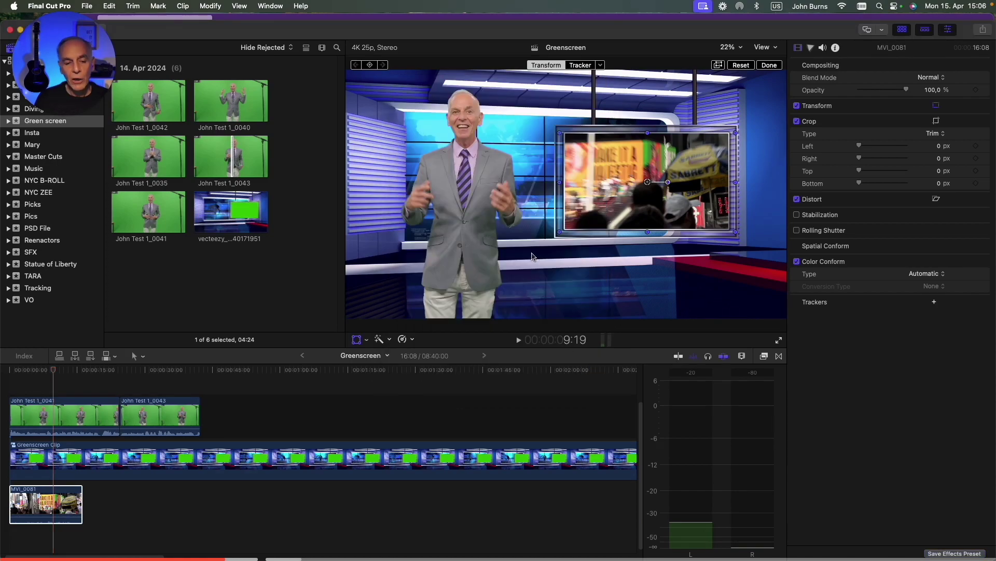
Step: Drag the Greenscreen preset from John's fx onto the John Test 1_0043 clip
left_click(153, 374)
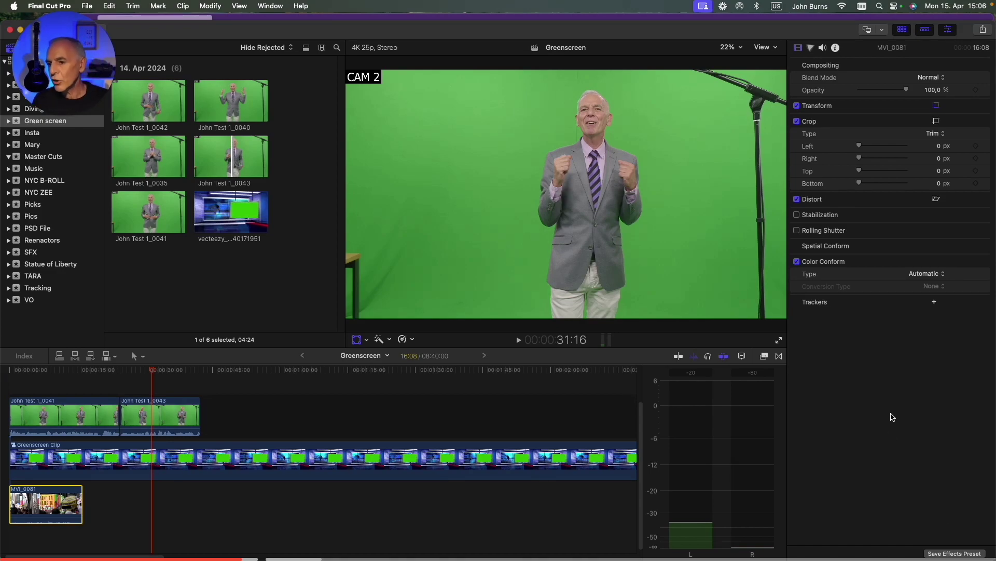
left_click(766, 359)
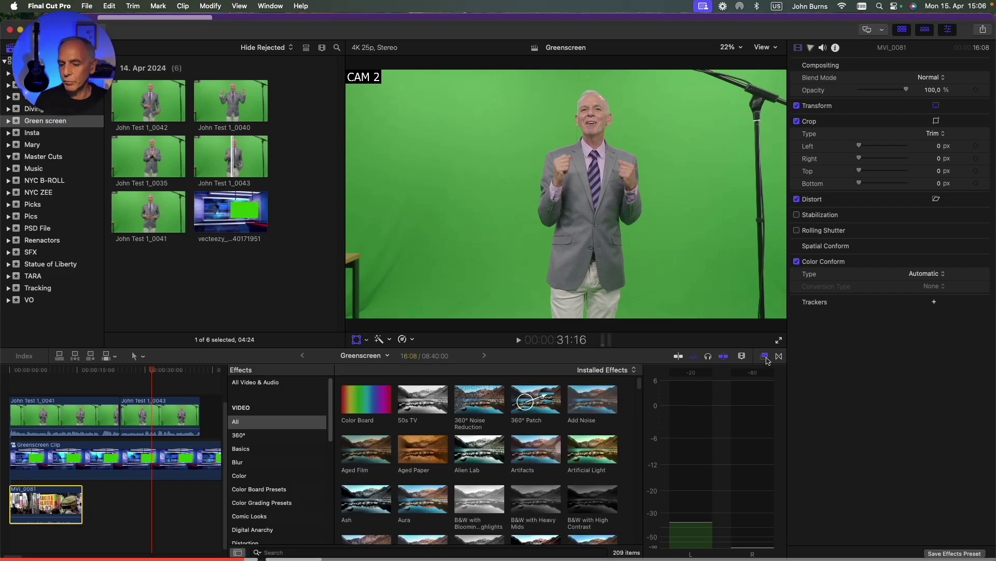
scroll(311, 462, "down", 5)
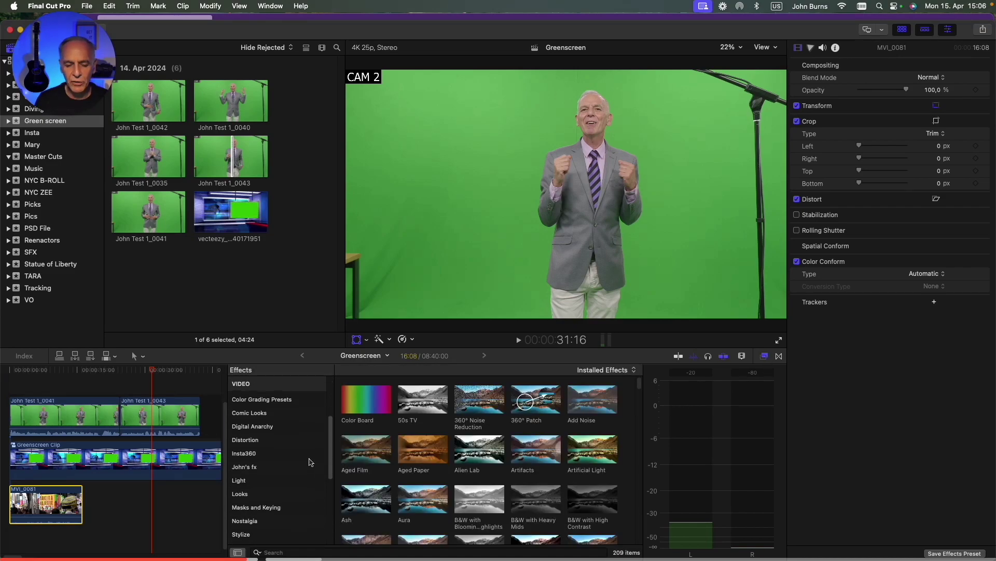
scroll(310, 461, "down", 2)
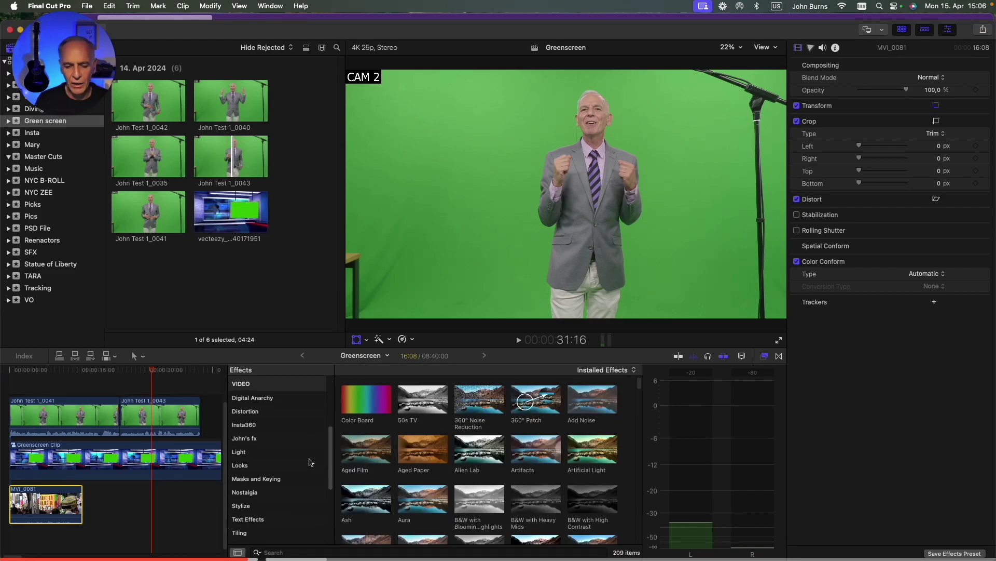
left_click(255, 440)
left_click(656, 405)
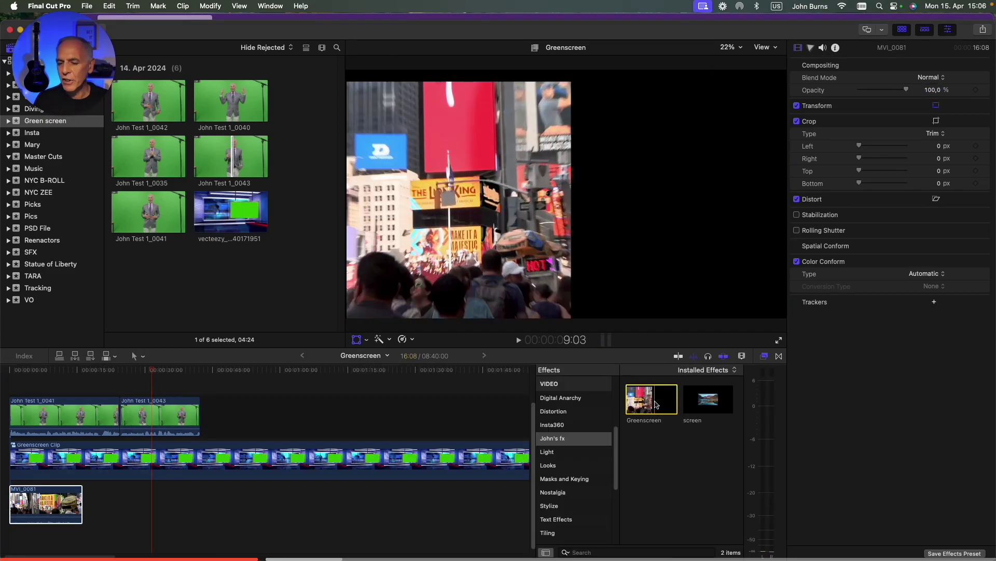
left_click_drag(655, 404, 162, 422)
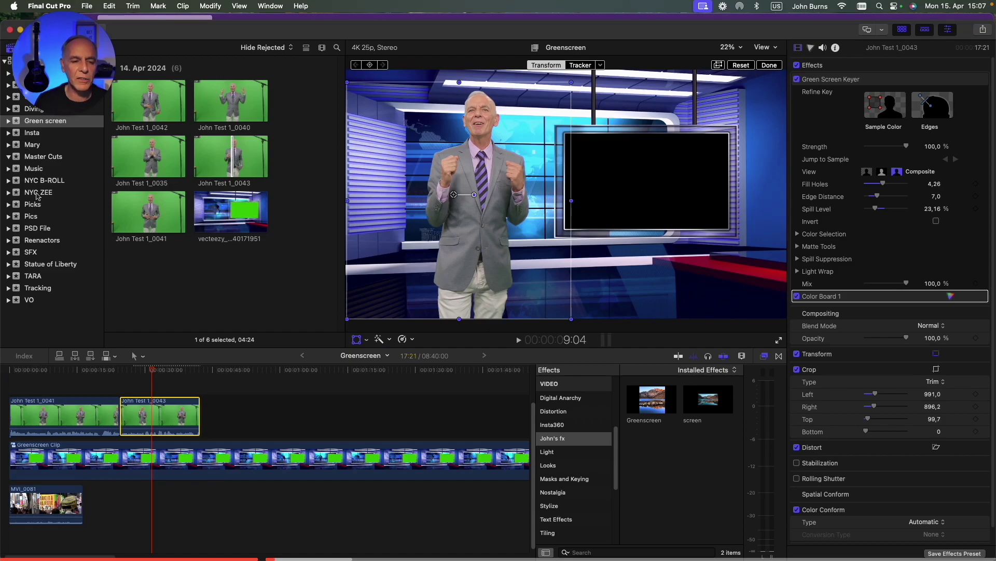
Step: Add MVI_0163 from NYC B-ROLL below MVI_0081 and apply the screen preset to it
left_click(67, 182)
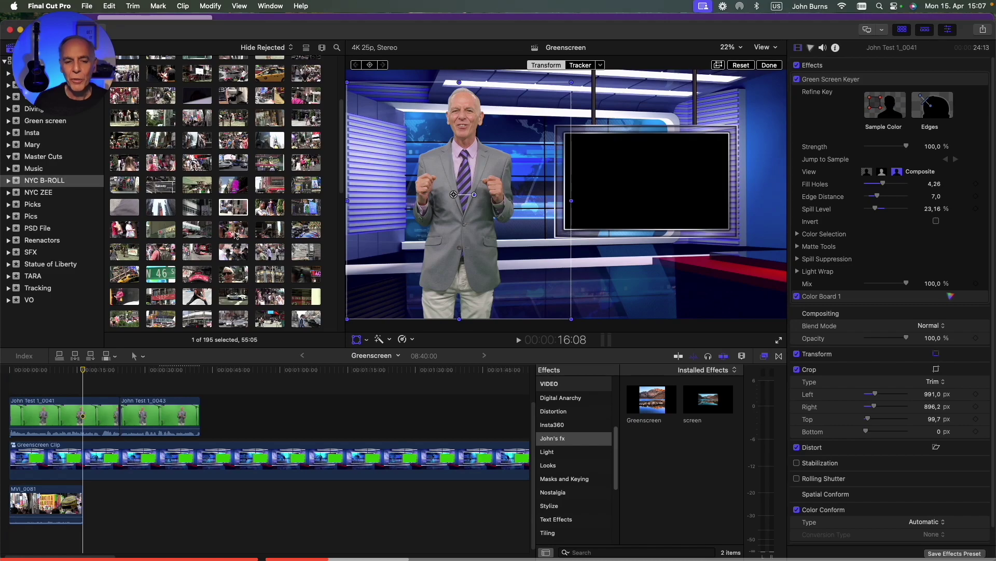
left_click(234, 230)
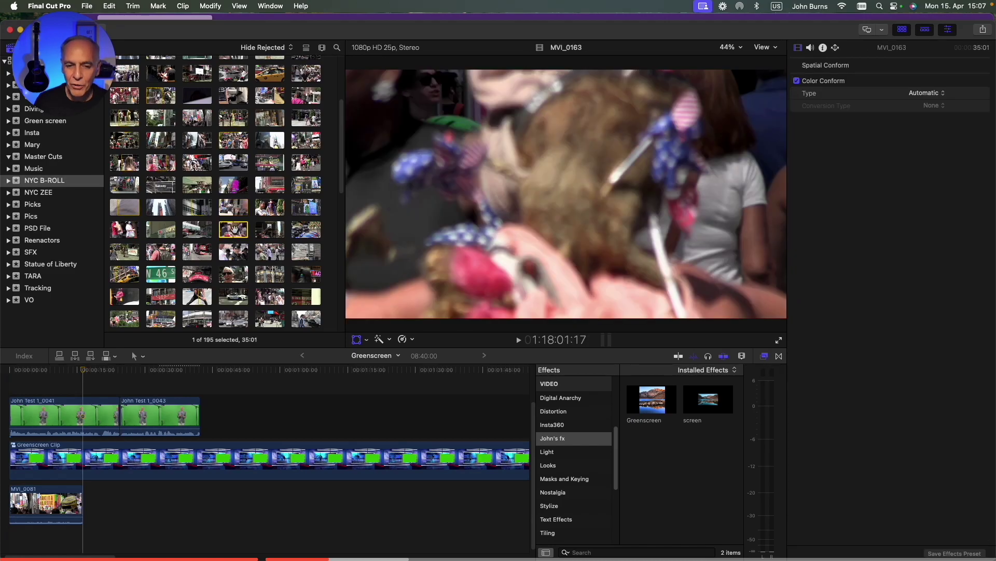
left_click_drag(234, 230, 92, 511)
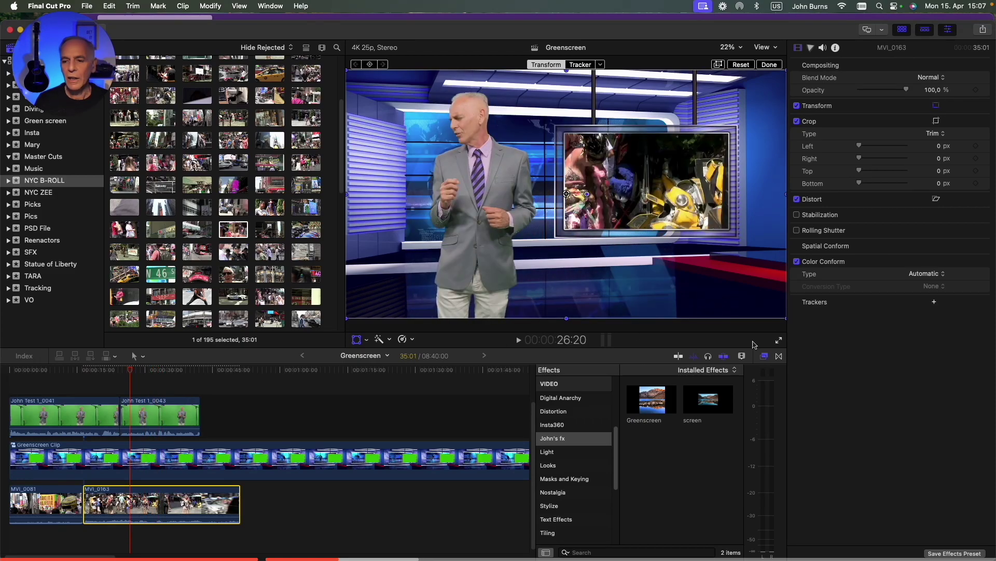
left_click_drag(709, 400, 188, 512)
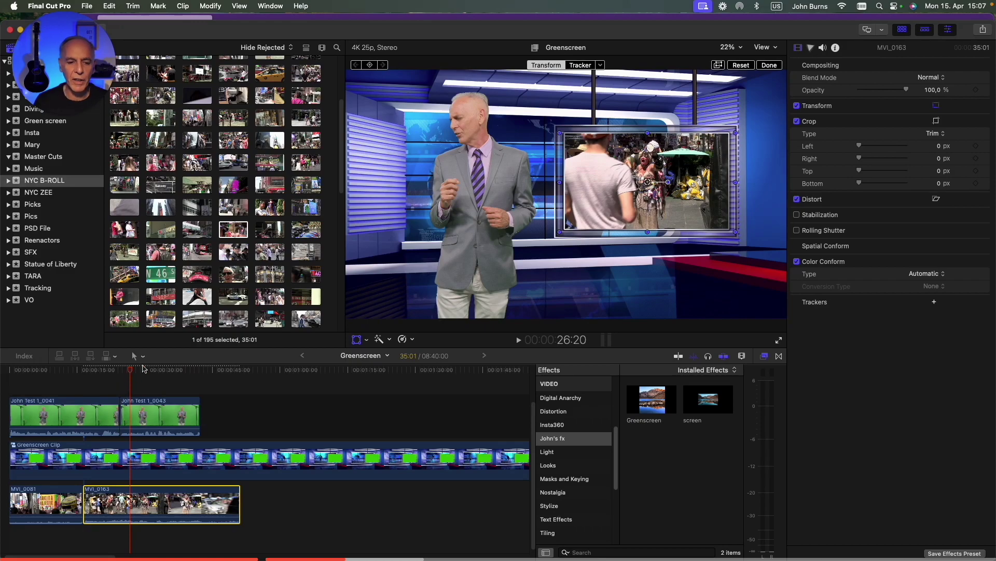
Step: Scrub back through the composite to check the inset screen
left_click(127, 373)
left_click_drag(126, 376, 104, 381)
scroll(104, 380, "right", 3)
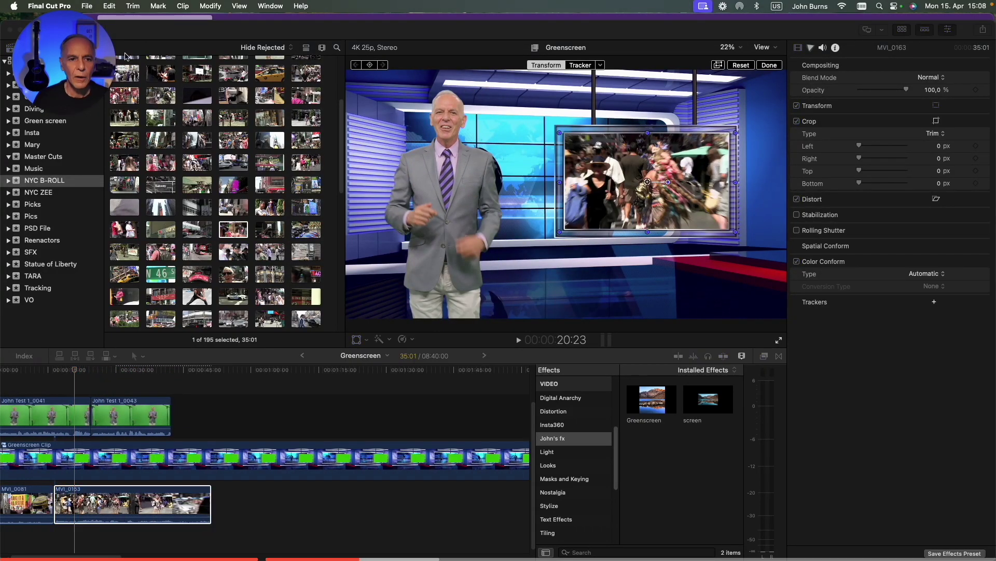
Step: Open the presets project, preview from the start, and select the top clip MVI_0199
left_click(61, 25)
left_click_drag(63, 24, 152, 29)
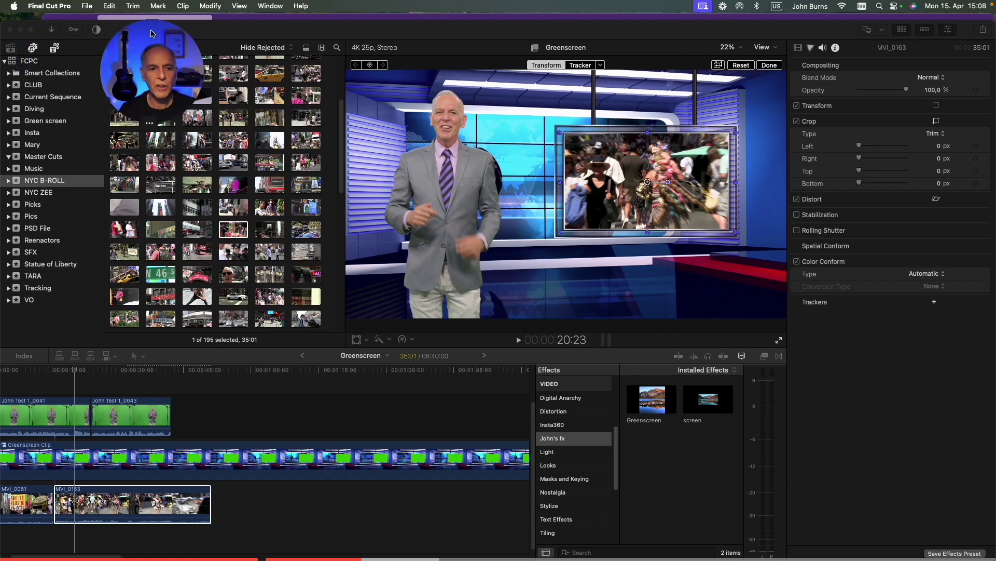
left_click(21, 100)
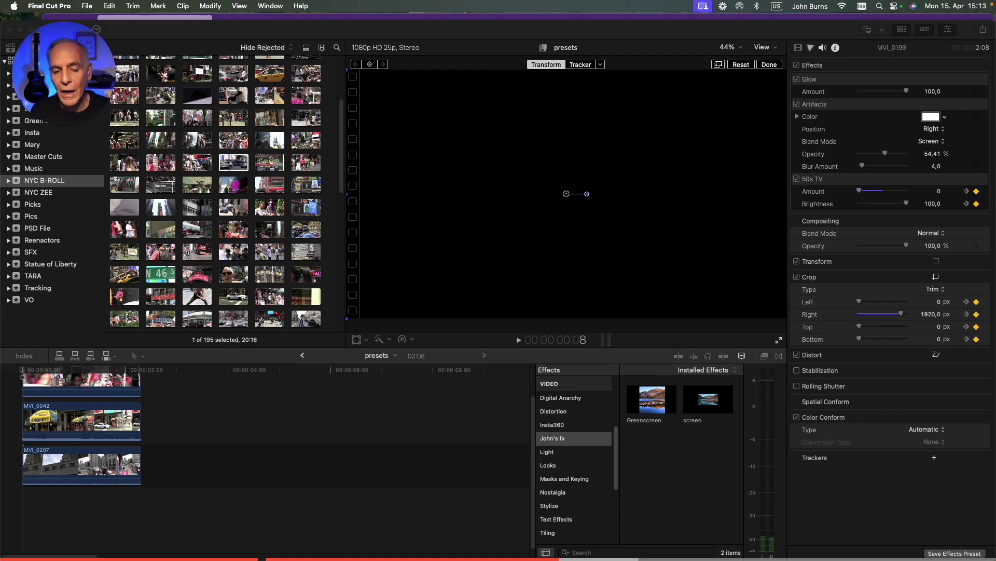
left_click(154, 381)
left_click(23, 371)
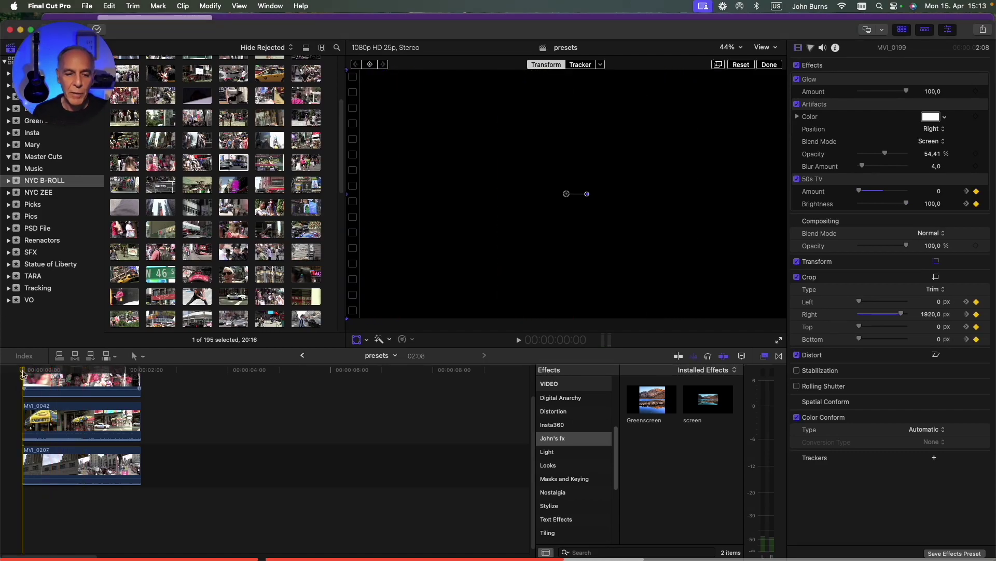
left_click_drag(23, 372, 65, 383)
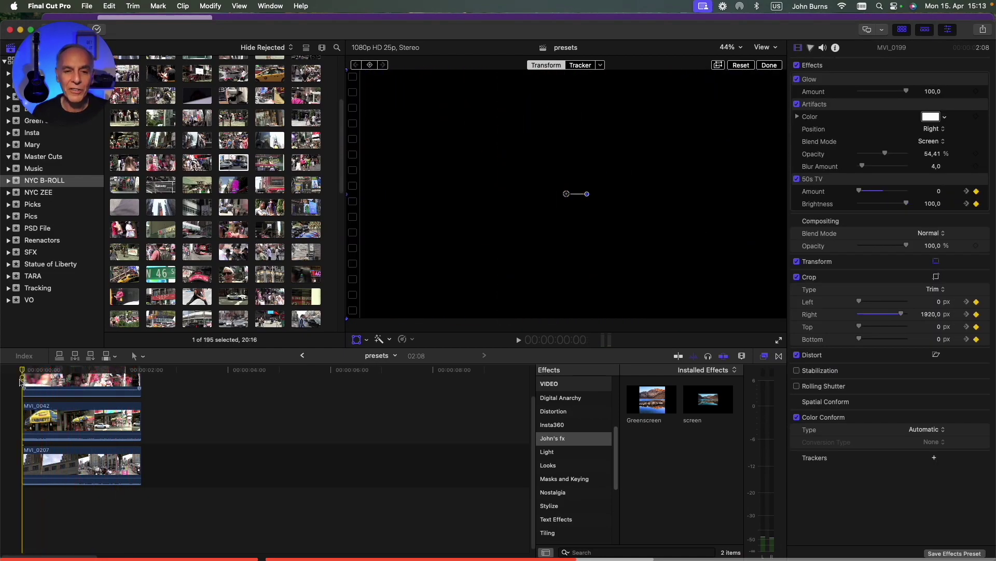
left_click(80, 384)
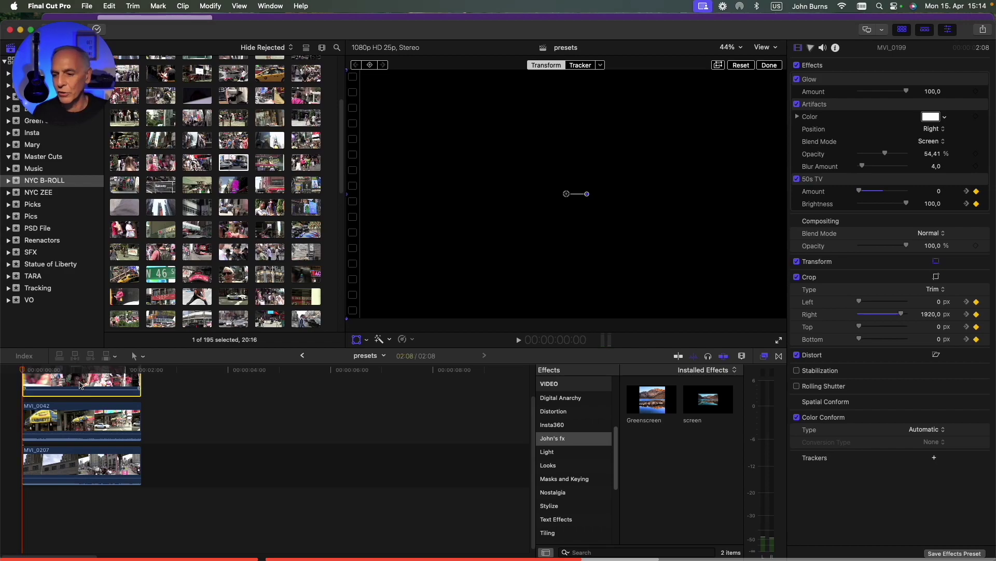
Step: Save MVI_0199's effects with Transform and Maintain Timing as the 'top layer' preset
left_click(956, 553)
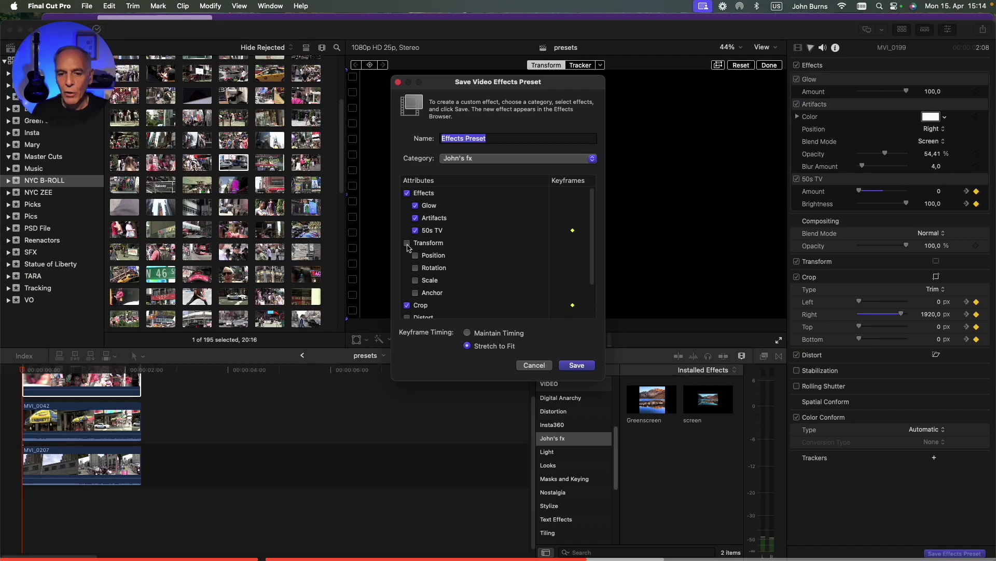
left_click(408, 244)
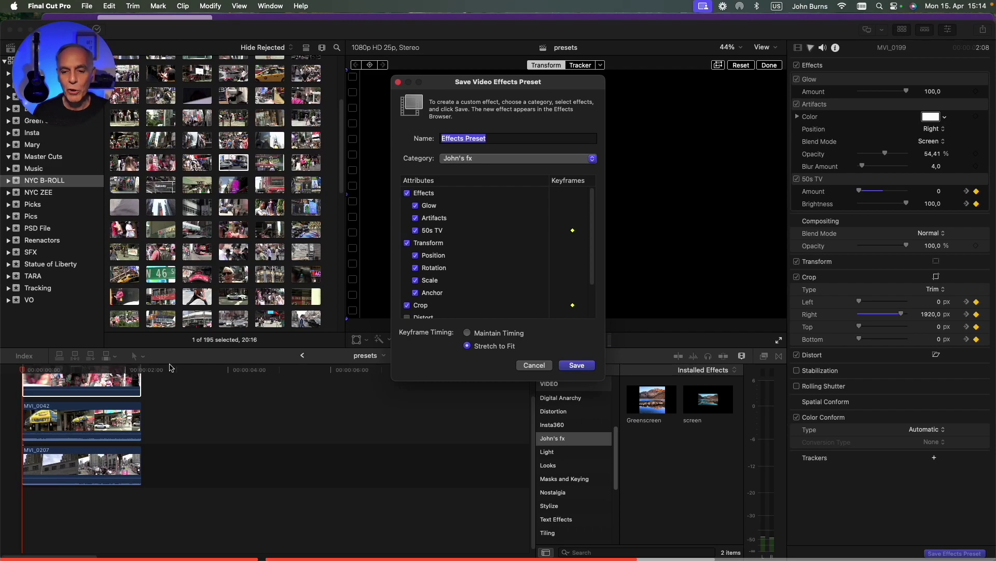
left_click(468, 333)
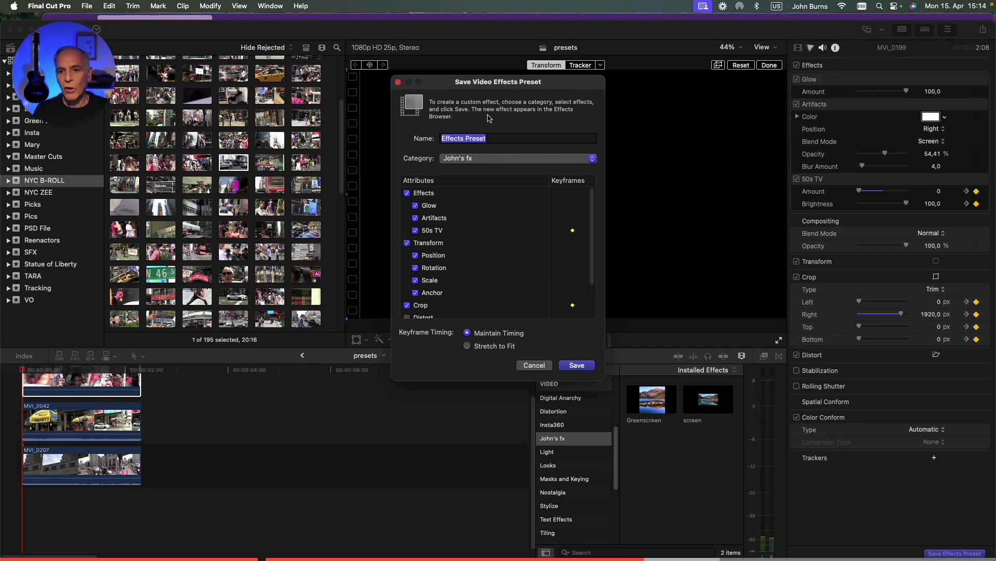
type("top layer")
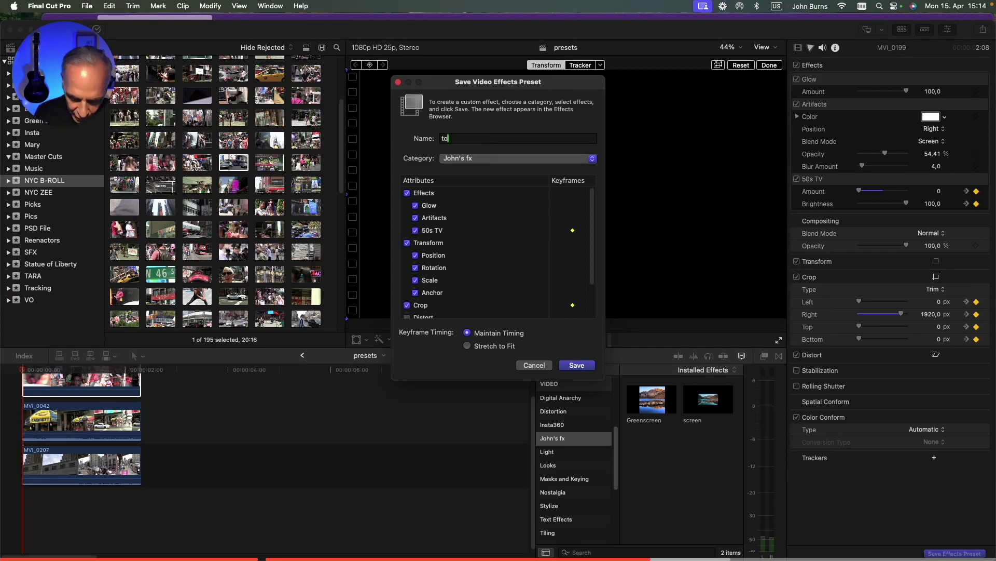
left_click(577, 366)
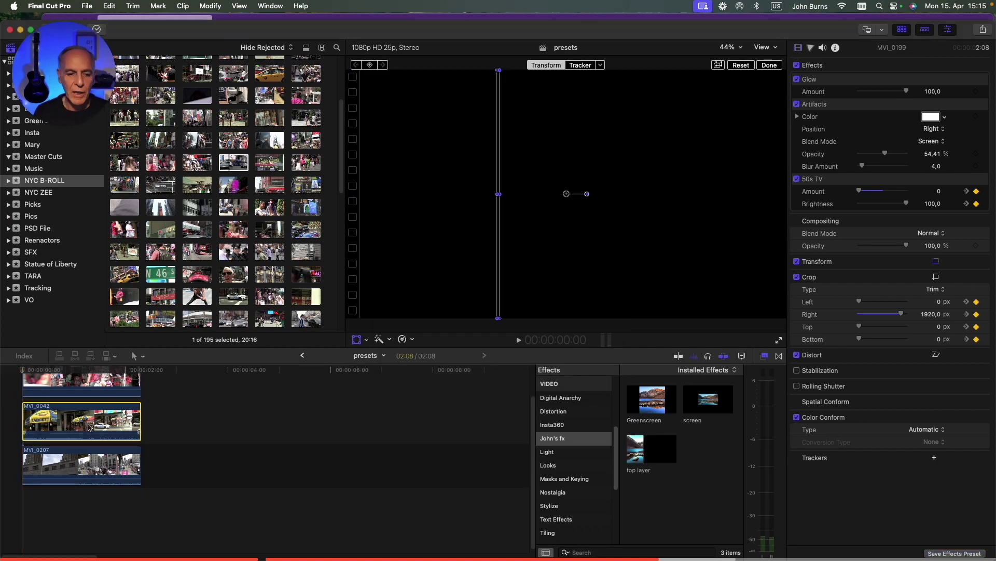
Step: Save the middle clip MVI_0042's effects as the 'middle layer' preset
left_click(957, 554)
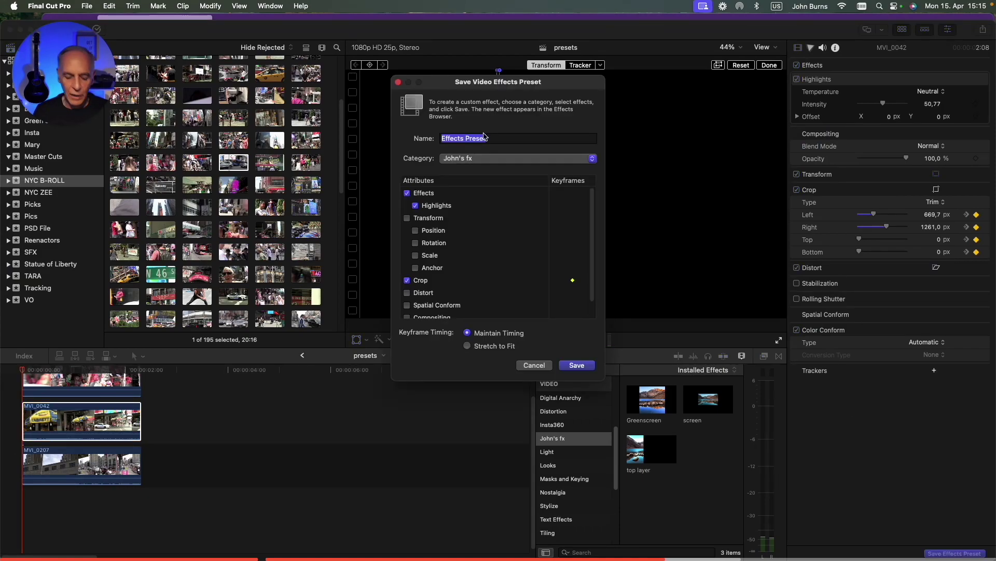
type("middle layer")
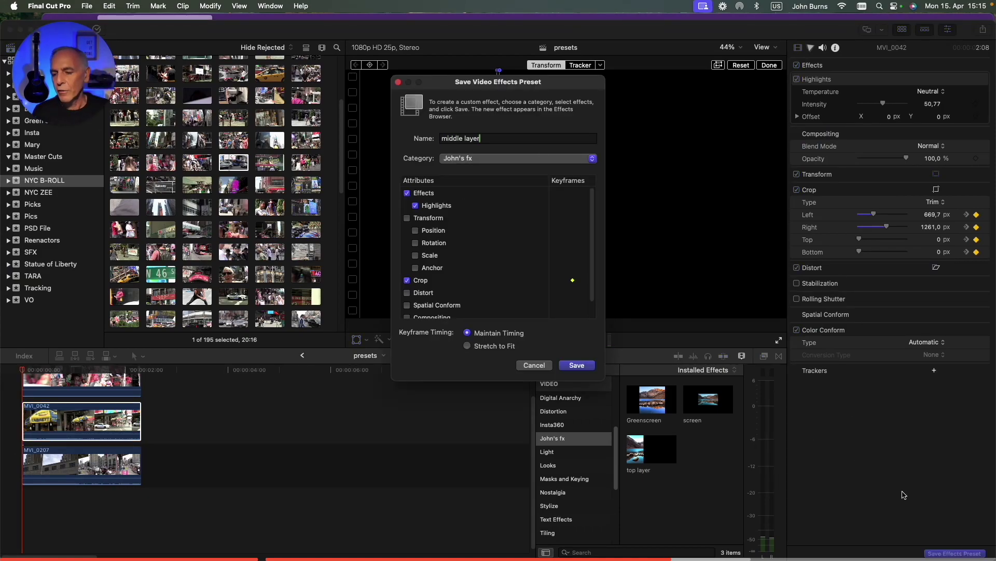
left_click(577, 365)
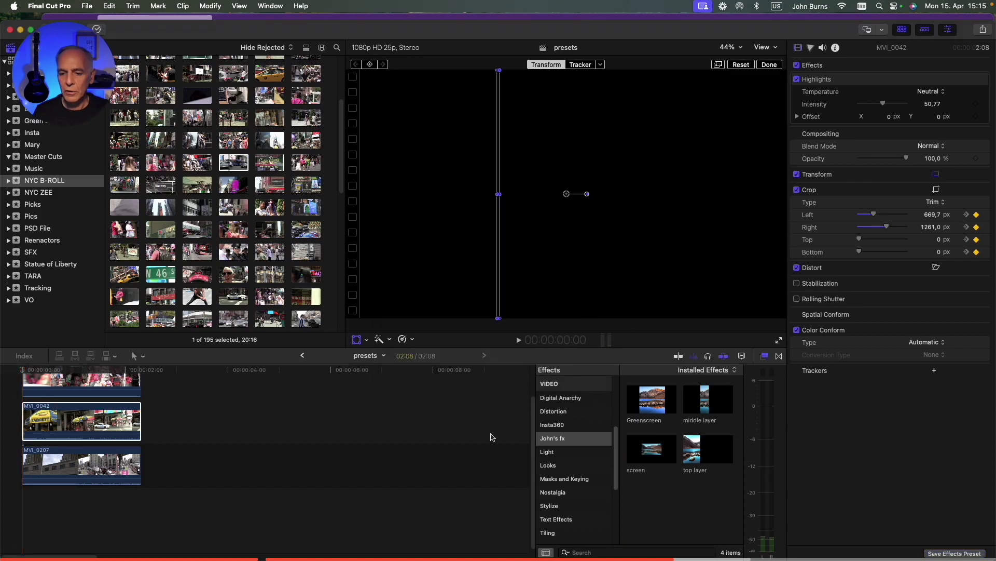
Step: Select MVI_0207 and save its effects as the 'bottom layer' preset
left_click(85, 470)
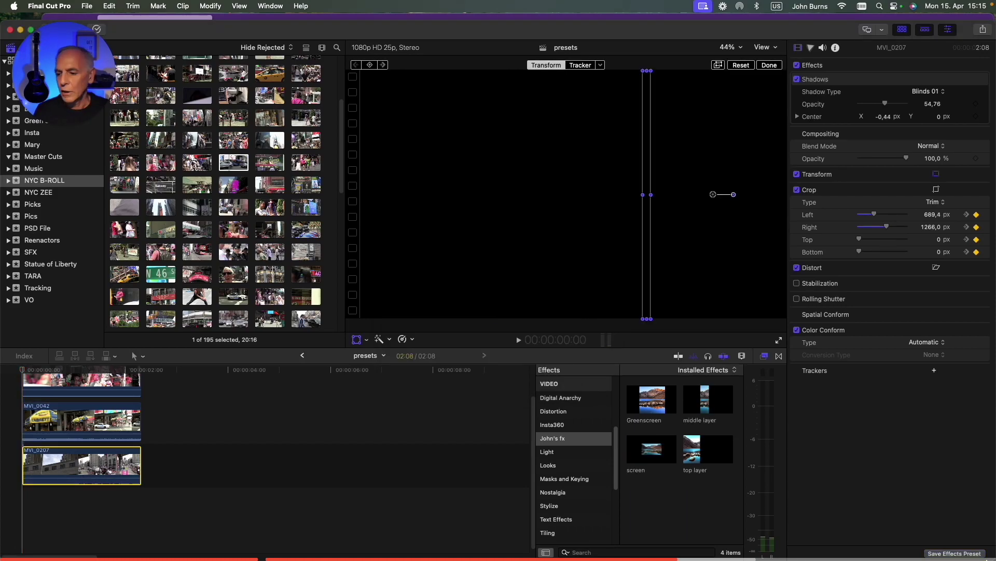
left_click(954, 553)
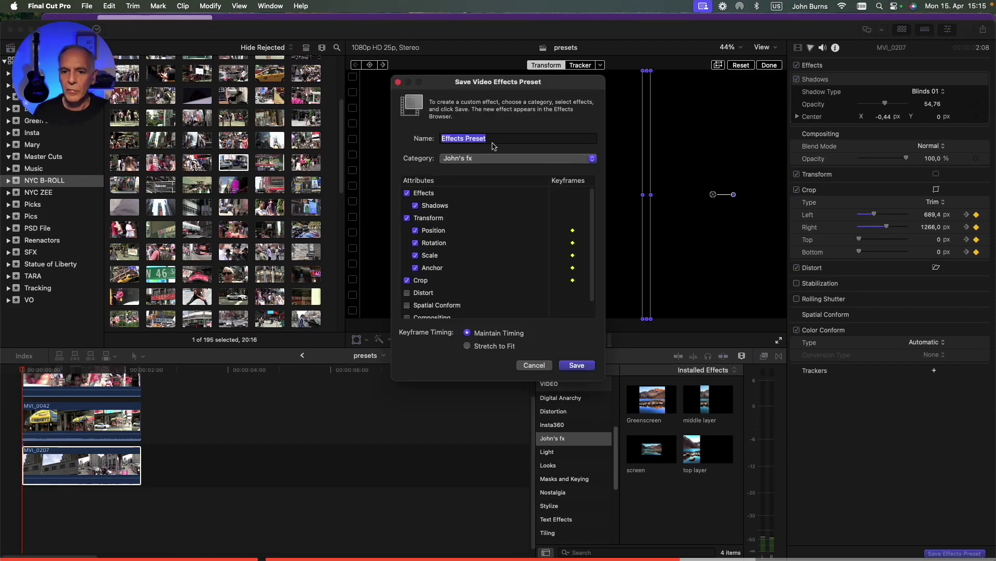
type("bottom layer")
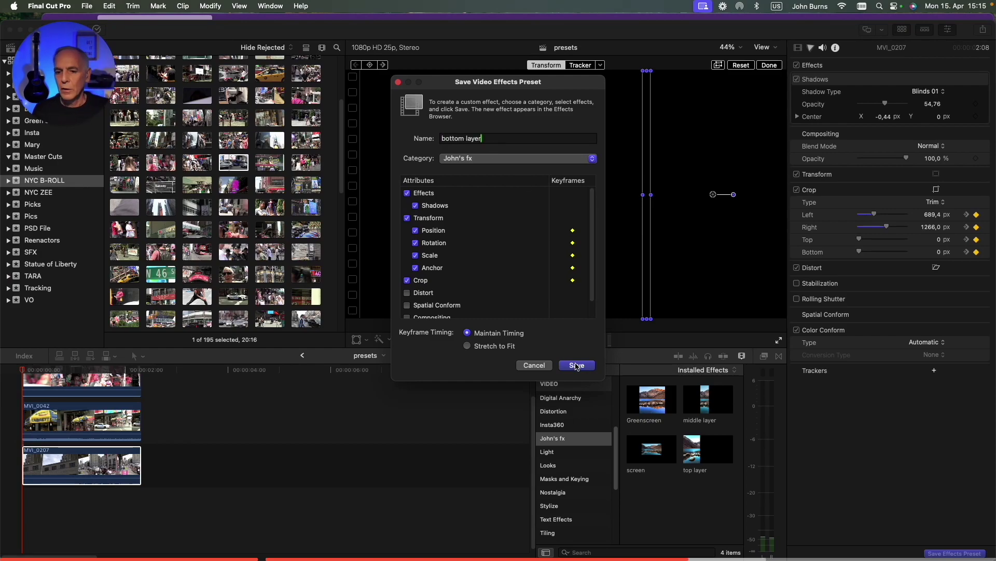
left_click(585, 372)
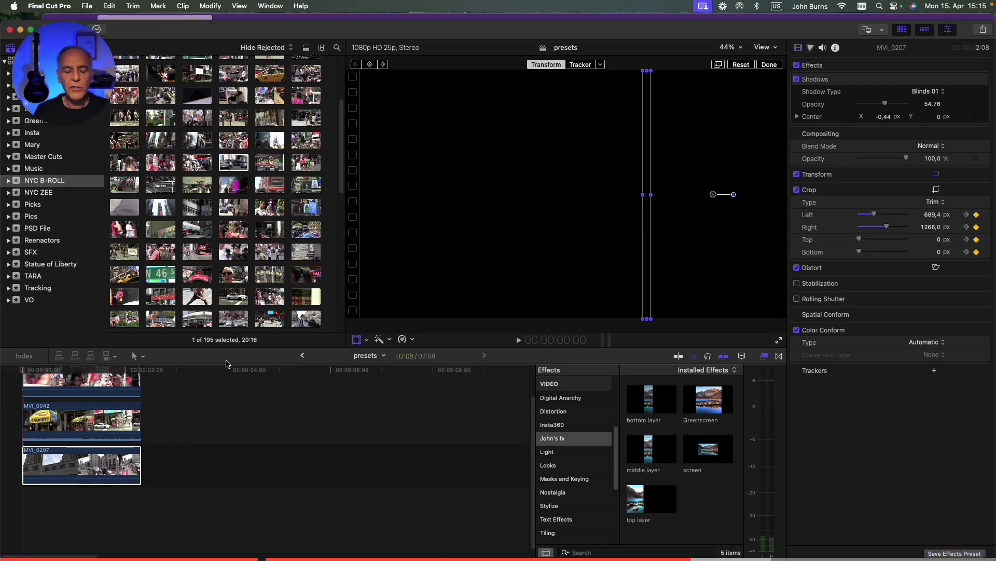
Step: Append MVI_0163, then stack MVI_0036 and MVI_0171 above it in the timeline
left_click(233, 229)
key("e")
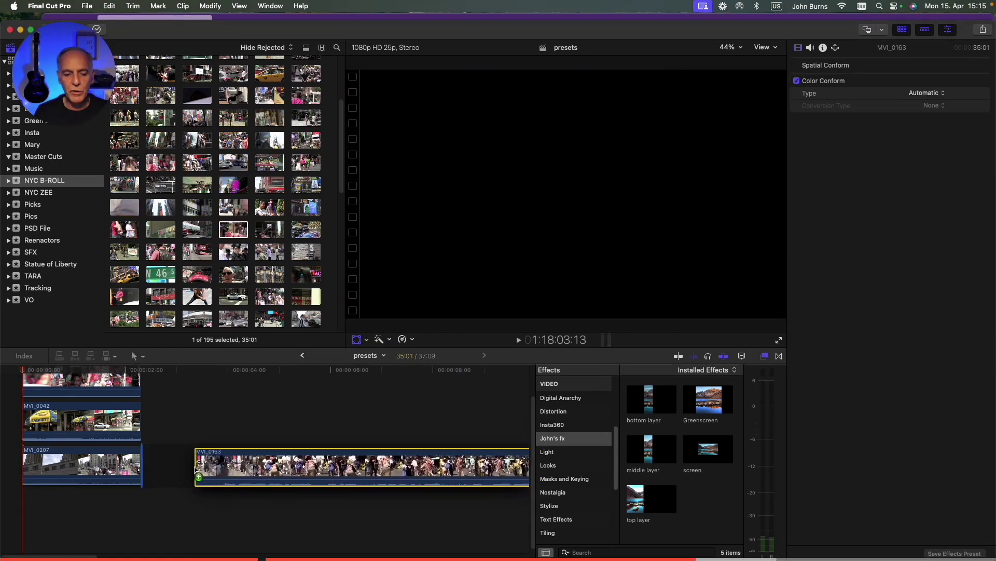
left_click_drag(235, 275, 145, 433)
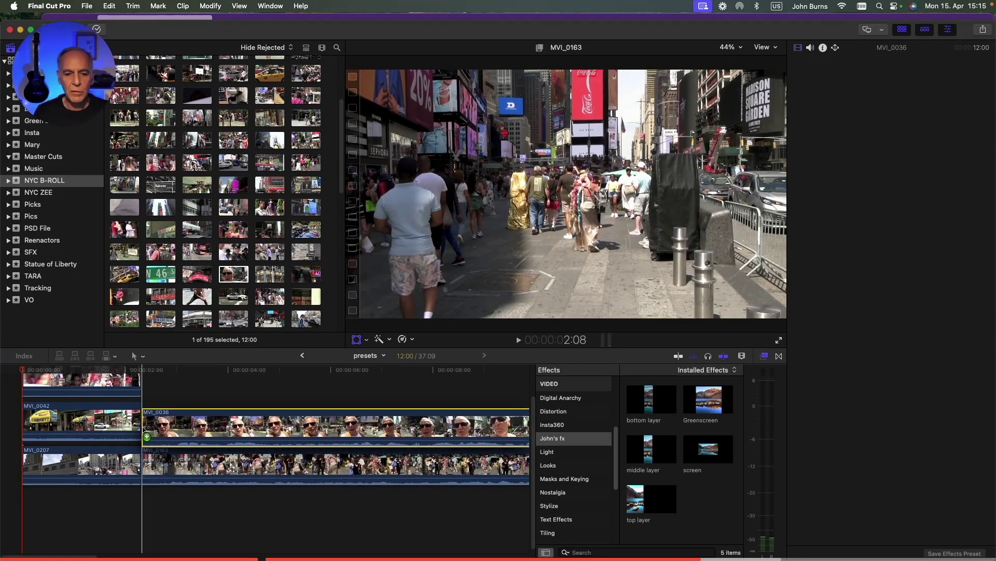
left_click_drag(197, 208, 151, 380)
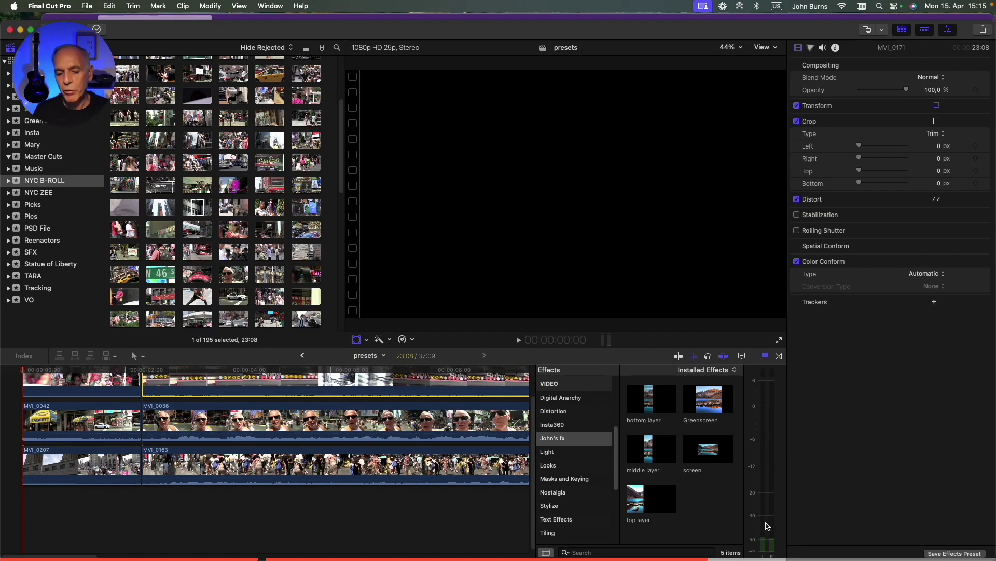
Step: Apply top layer to MVI_0171, bottom layer to MVI_0163, middle layer to MVI_0036, and preview
left_click(647, 507)
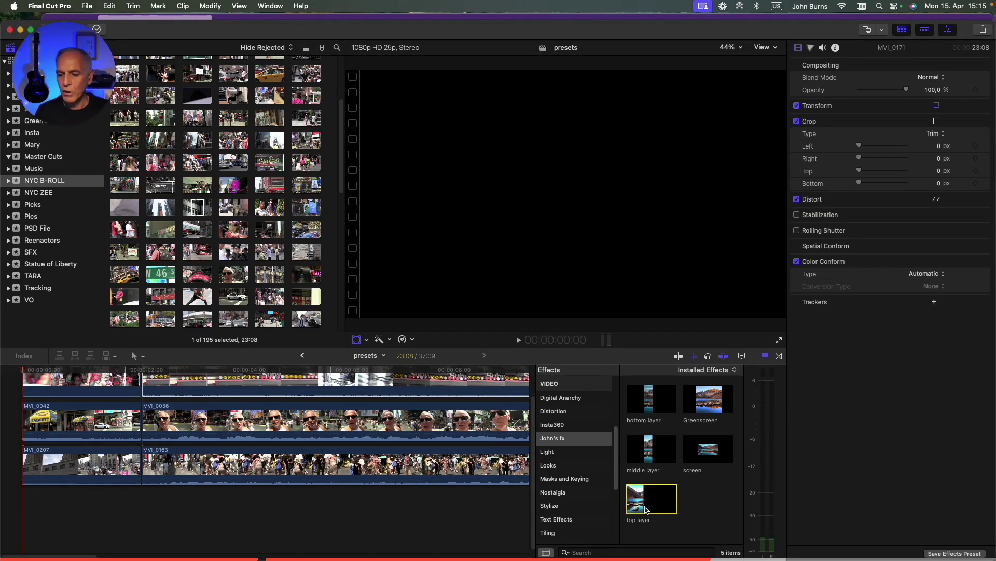
double_click(647, 507)
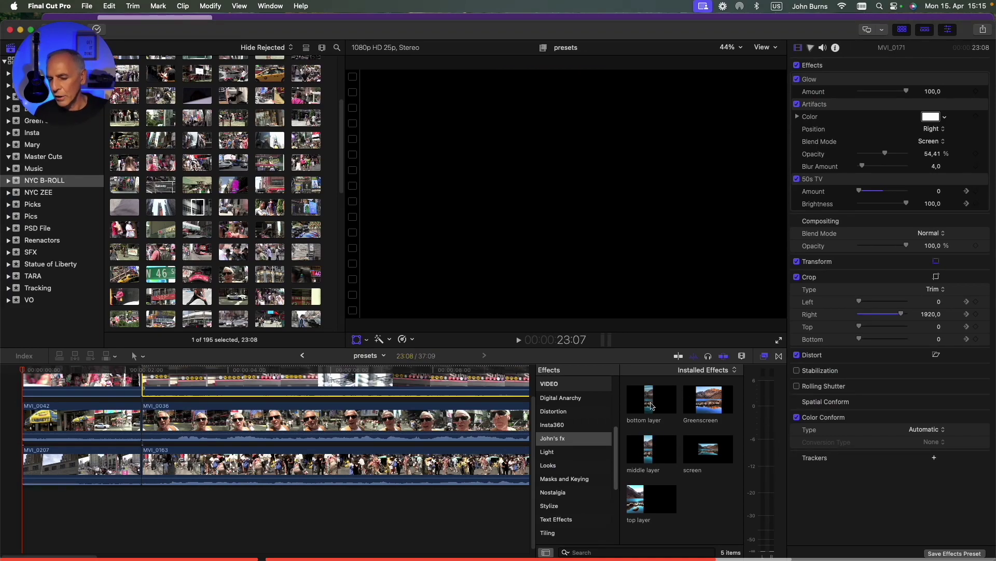
key("cmd+Down")
double_click(653, 403)
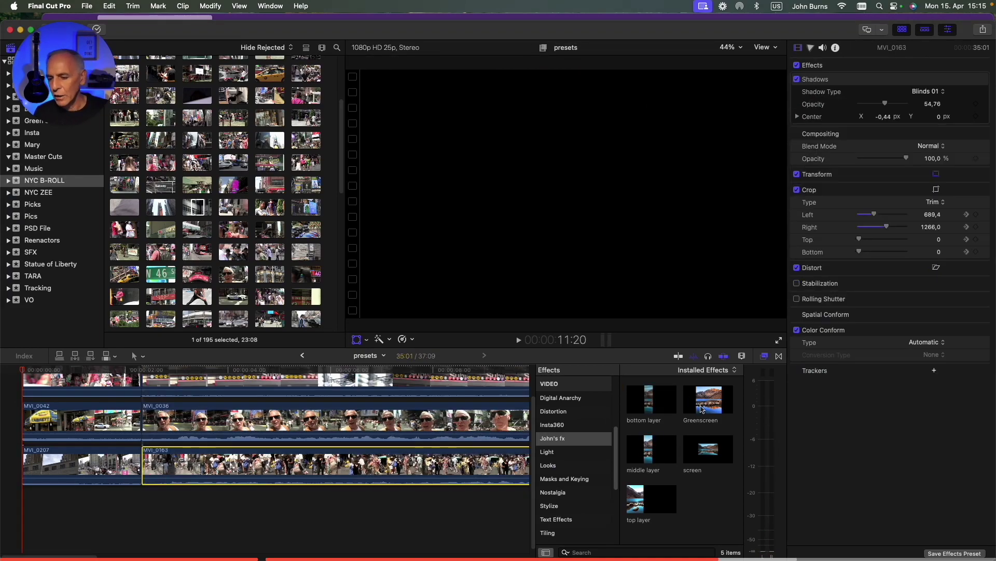
left_click_drag(657, 460, 319, 418)
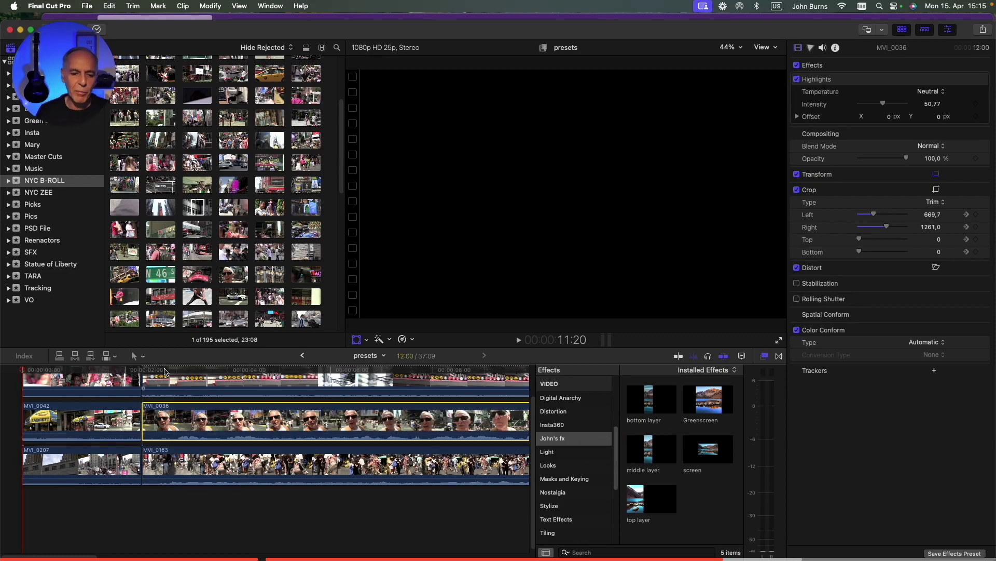
left_click_drag(165, 371, 142, 380)
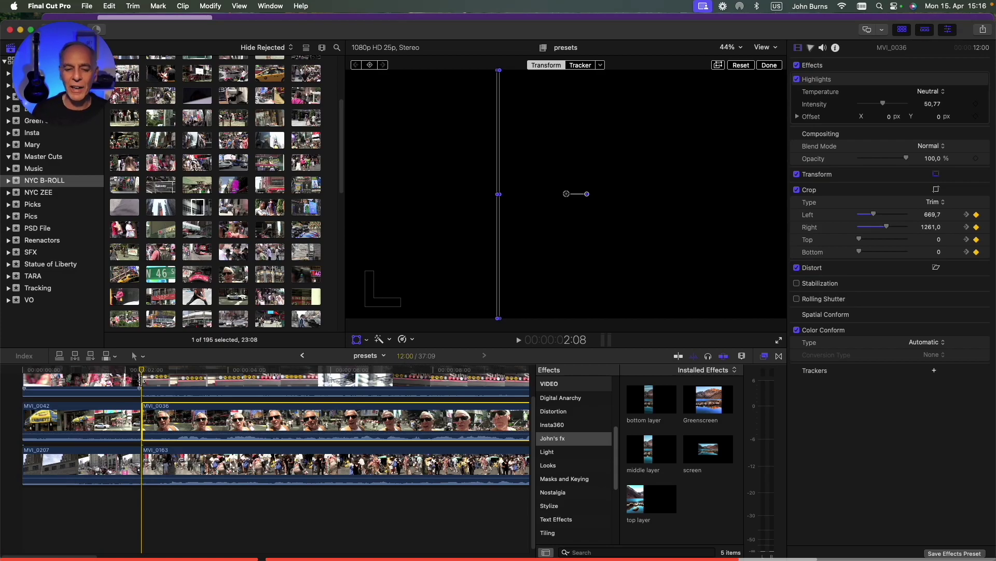
Step: In the Greenscreen project, add John Test 1_0041, apply the Greenscreen preset, and move the presenter right
left_click(303, 355)
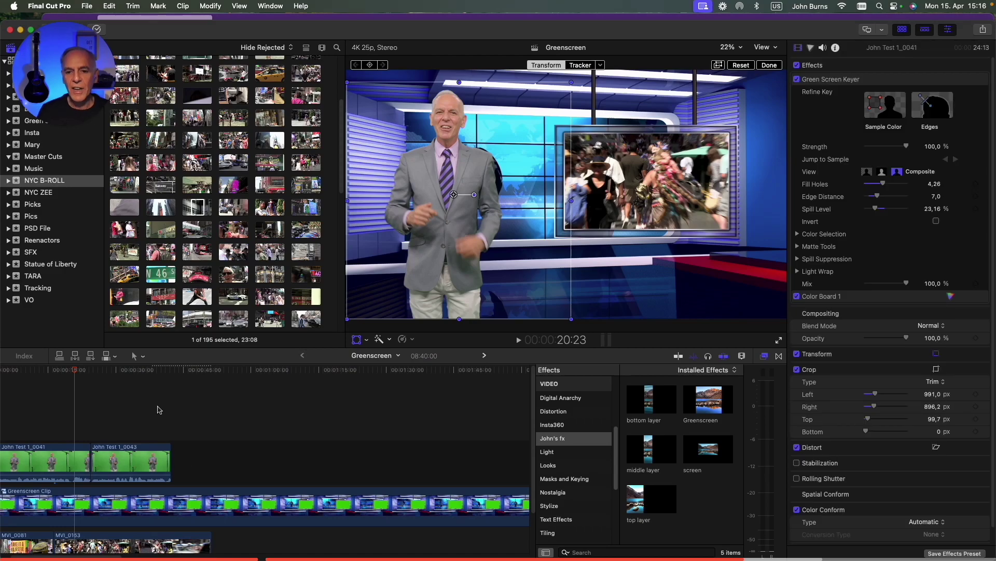
mouse_move(156, 371)
left_mouse_down()
mouse_move(133, 371)
mouse_move(181, 381)
mouse_move(171, 375)
left_mouse_up()
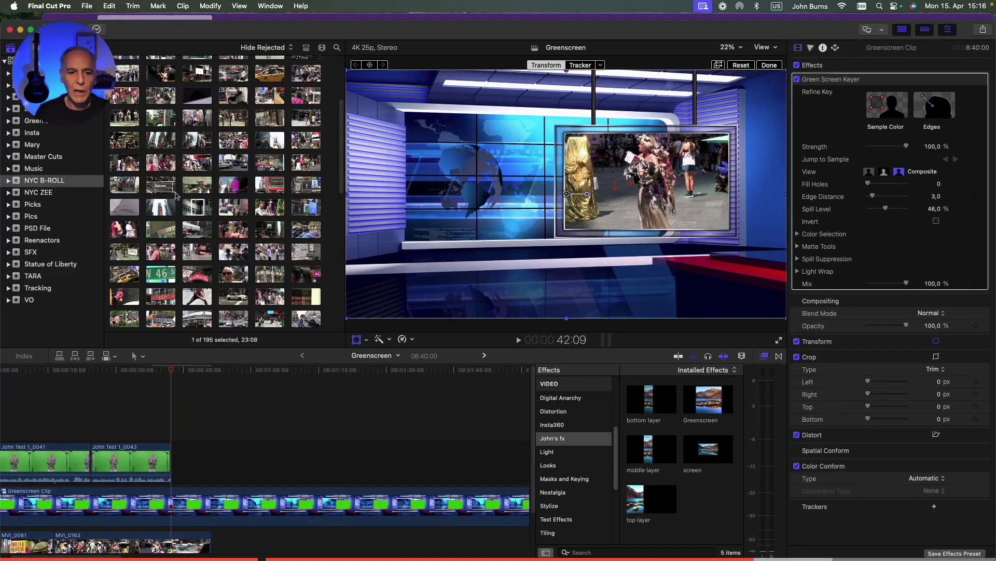
left_click(45, 120)
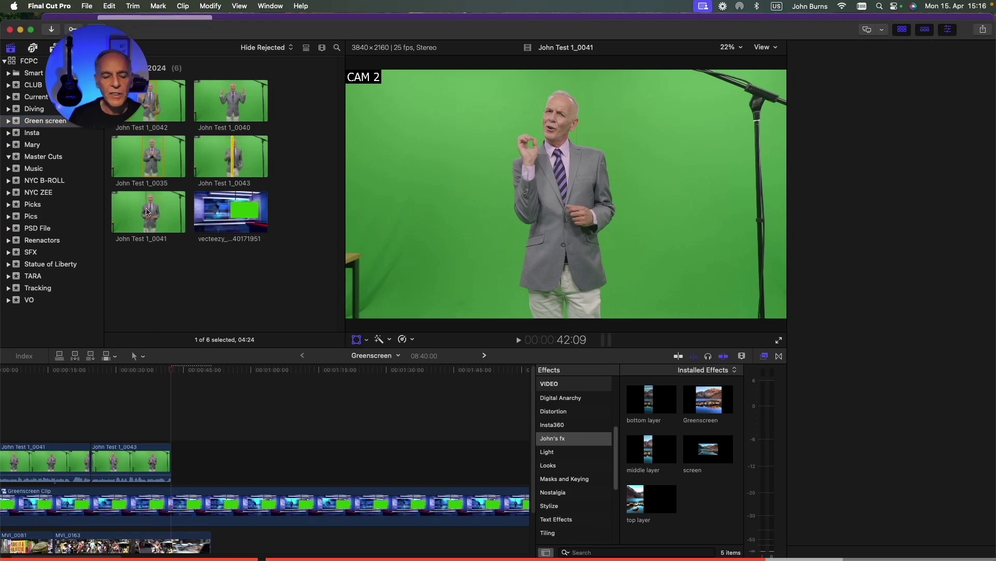
left_click_drag(138, 243, 187, 459)
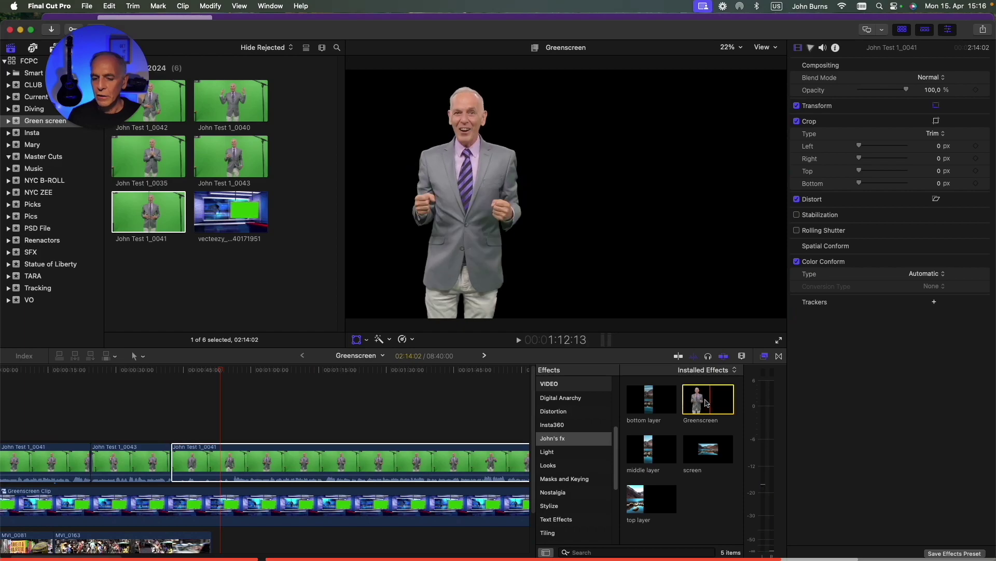
left_click_drag(710, 405, 250, 469)
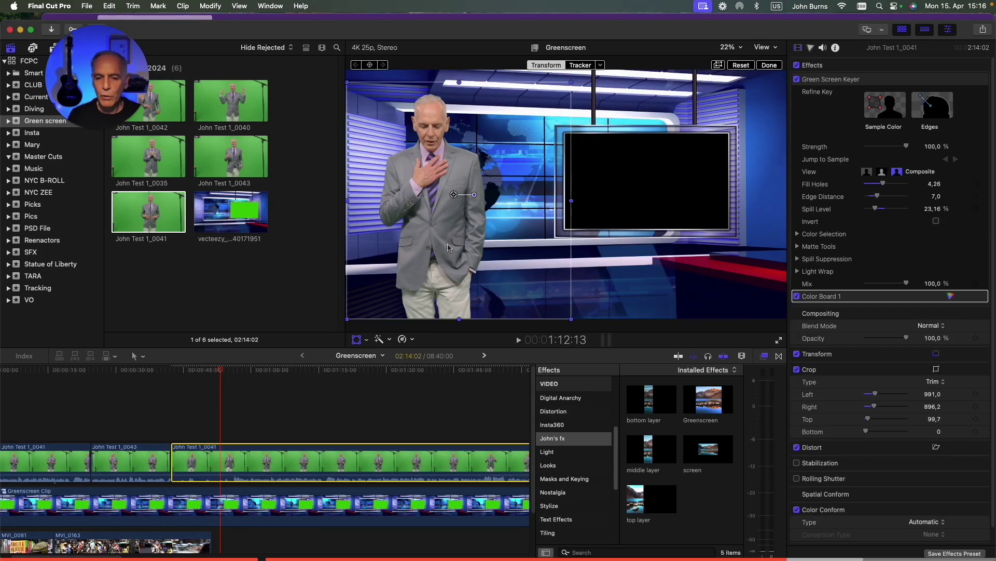
left_click_drag(448, 248, 688, 247)
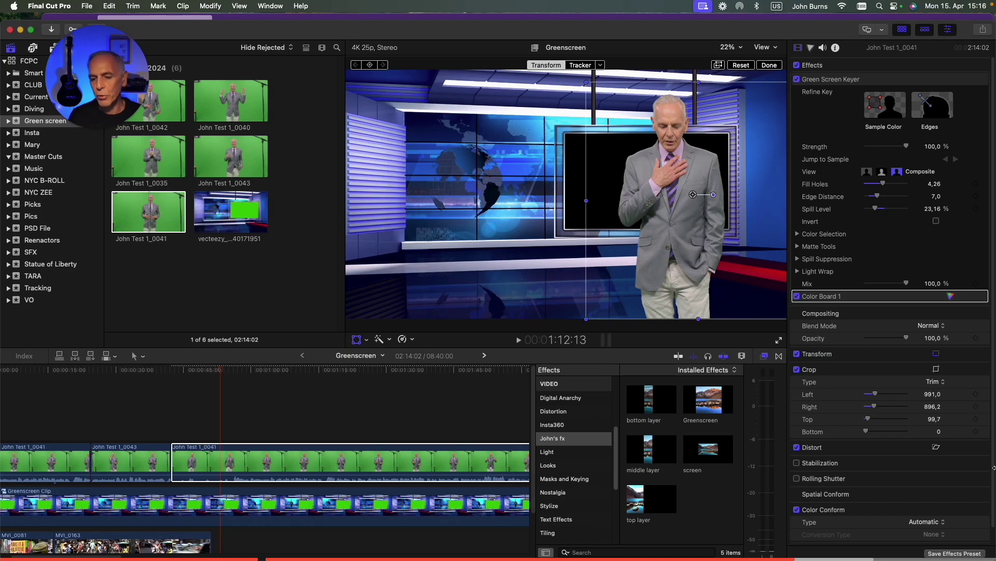
Step: Save a 'greenscreen right' preset including rotation, scale, anchor and distort settings
left_click(944, 553)
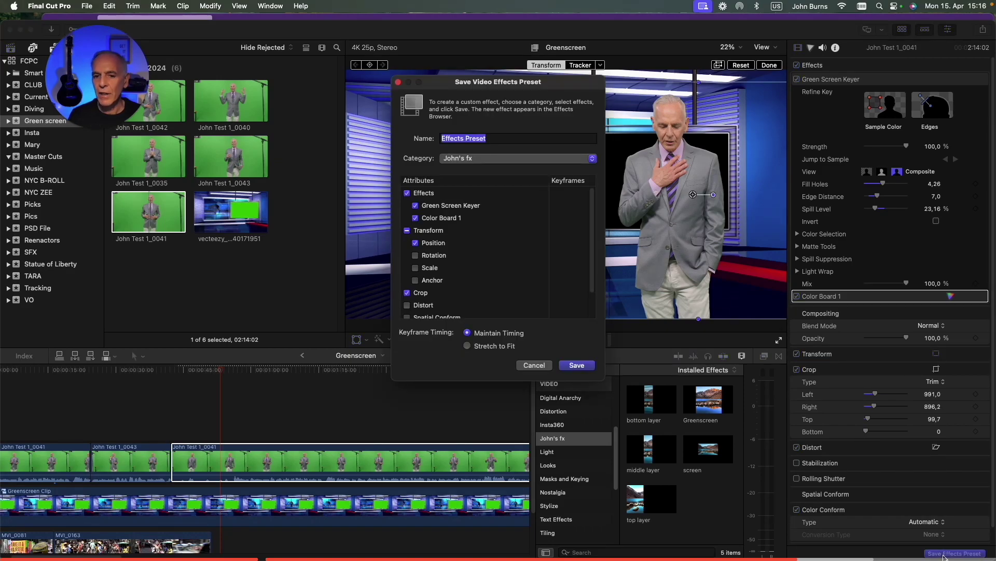
type("greenscreen right")
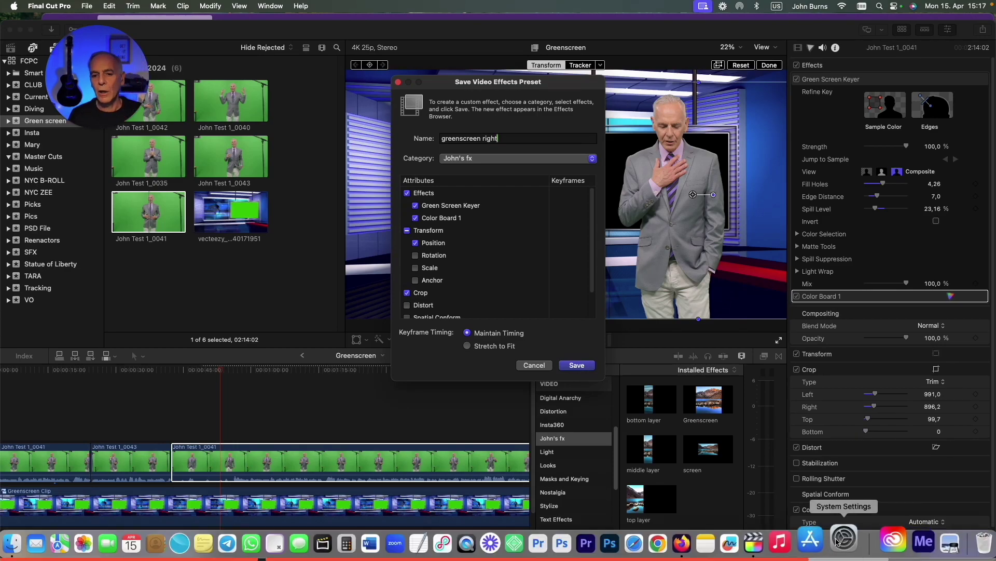
left_click(416, 256)
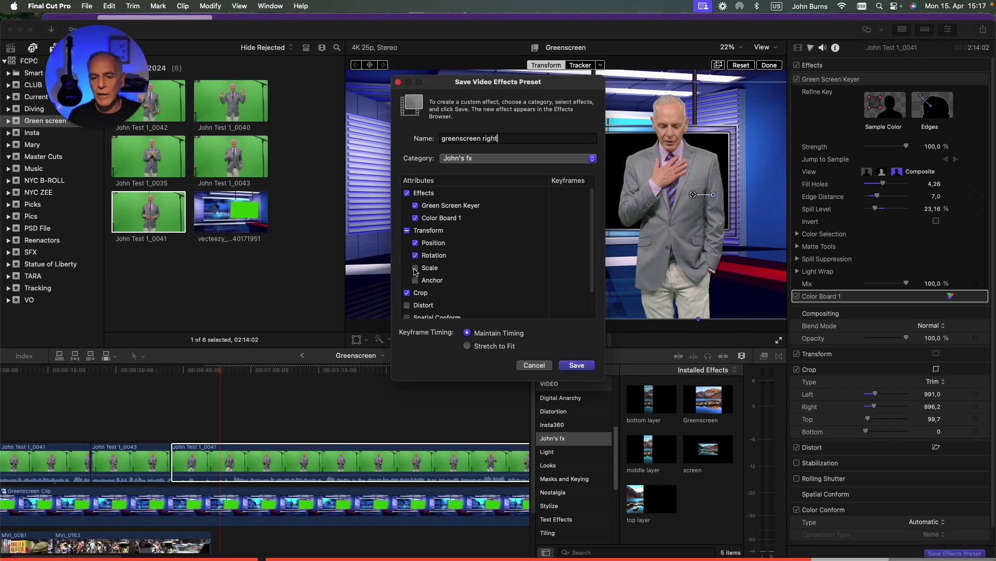
left_click(415, 268)
left_click(416, 280)
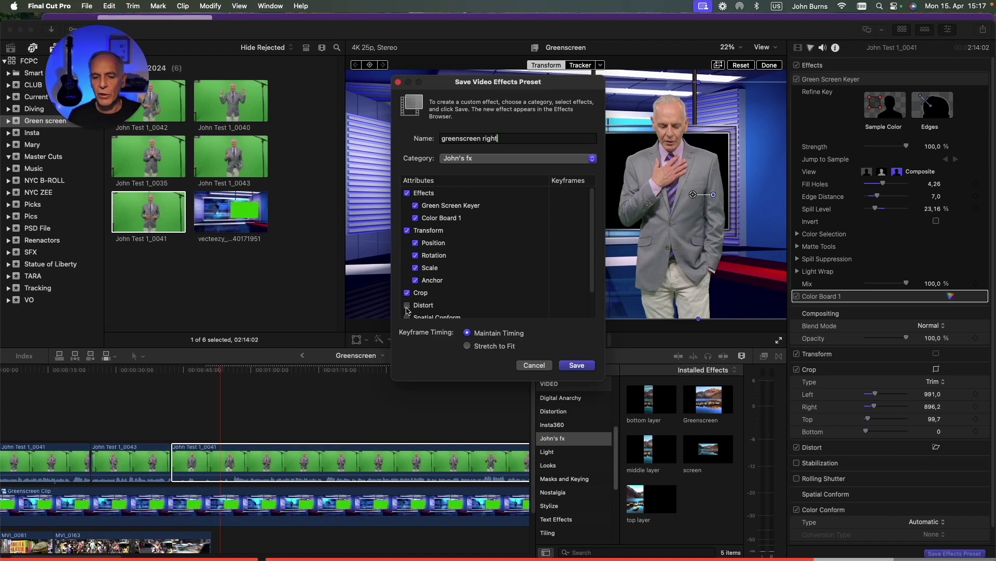
left_click(407, 306)
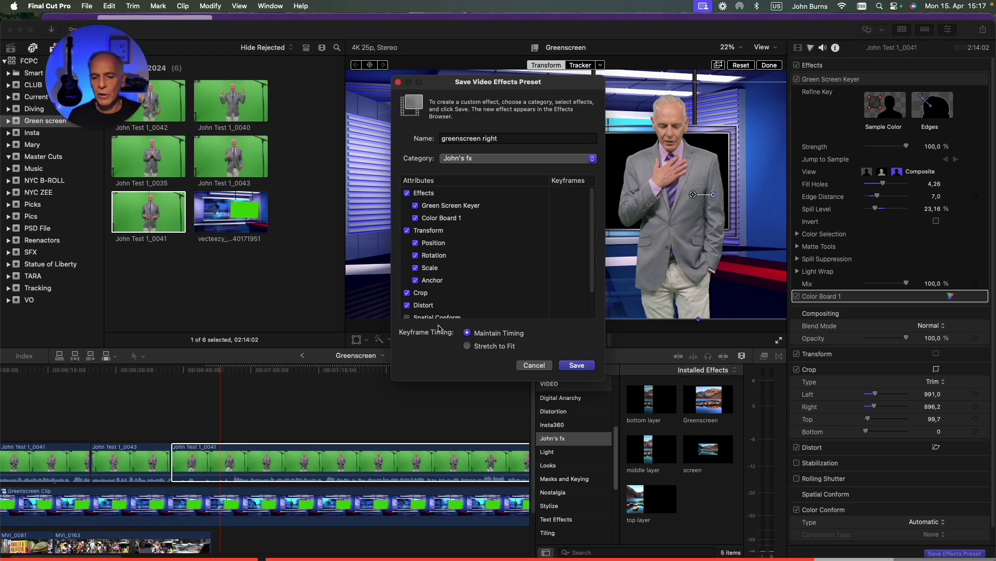
left_click(577, 365)
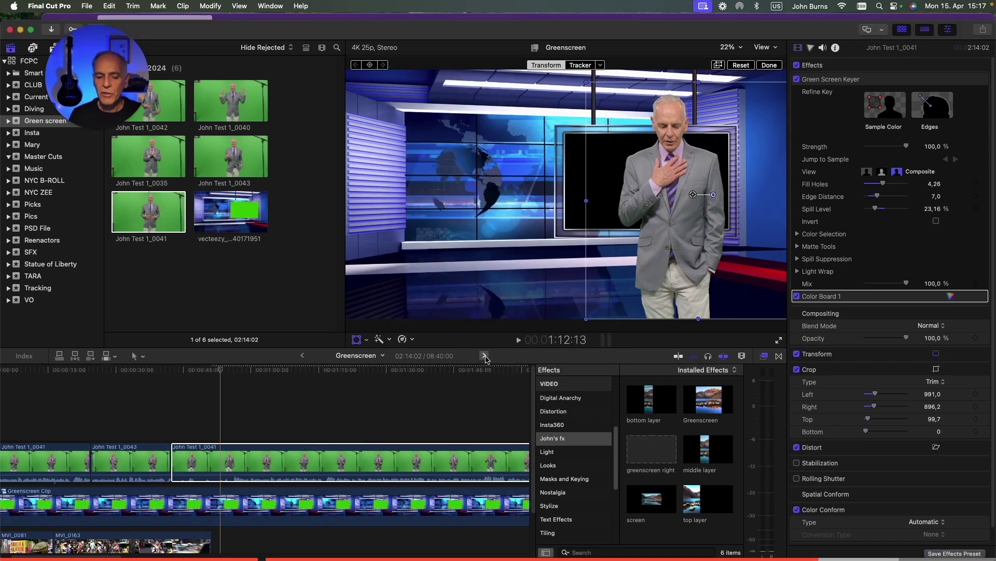
Step: Trim the end of John Test 1_0041 and place John Test 1_0040 right after it
scroll(301, 423, "right", 1)
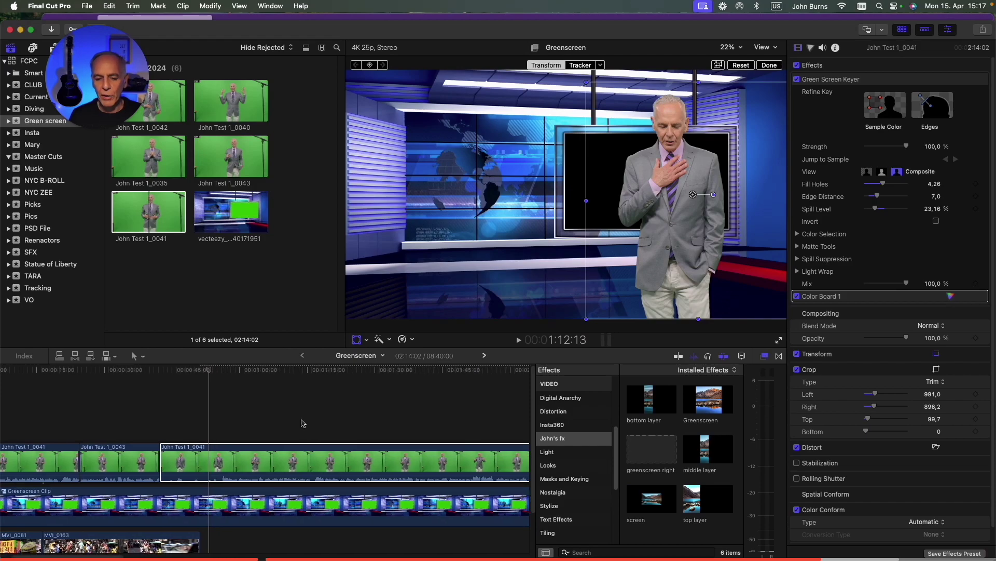
scroll(303, 423, "right", 10)
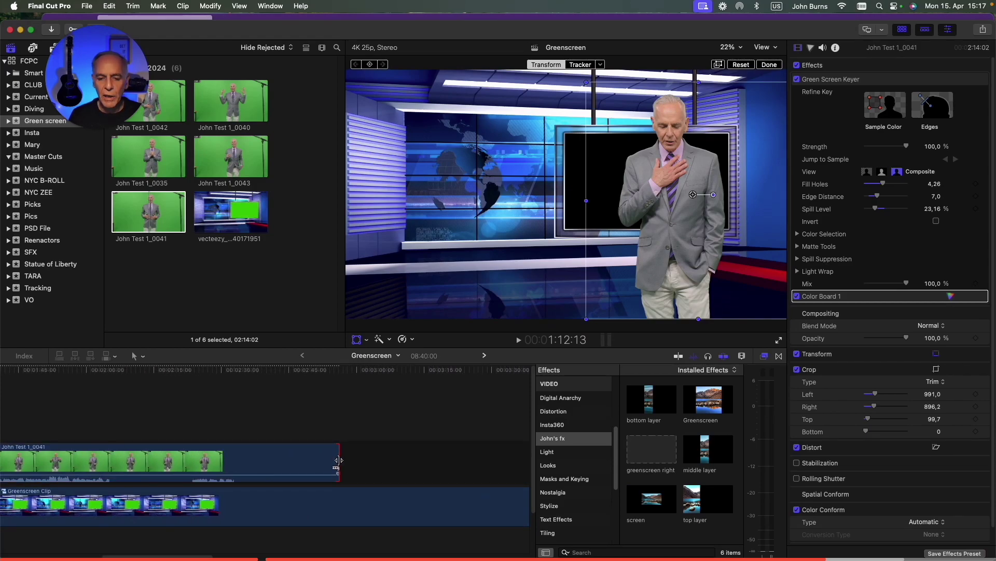
left_click_drag(339, 460, 73, 460)
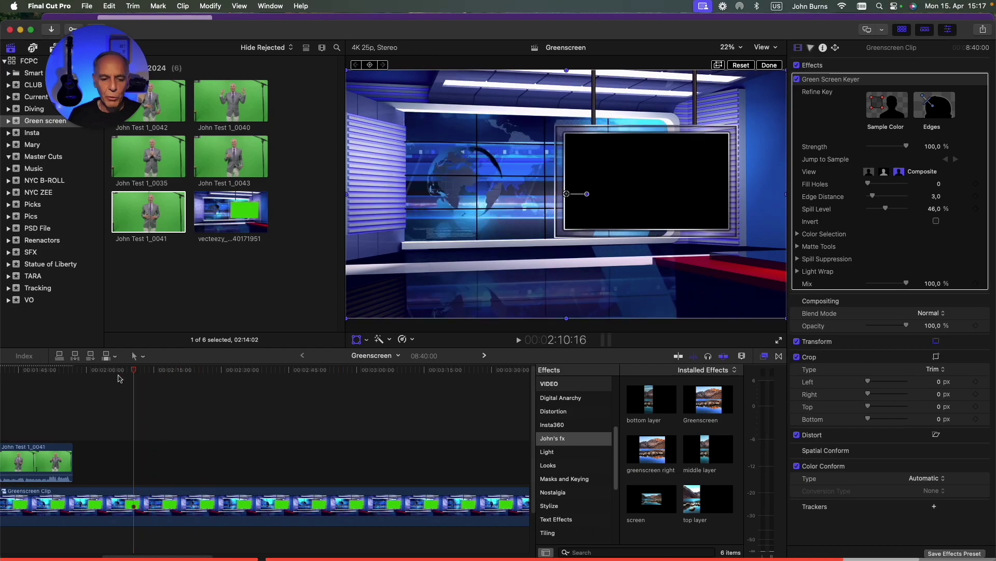
left_click(222, 162)
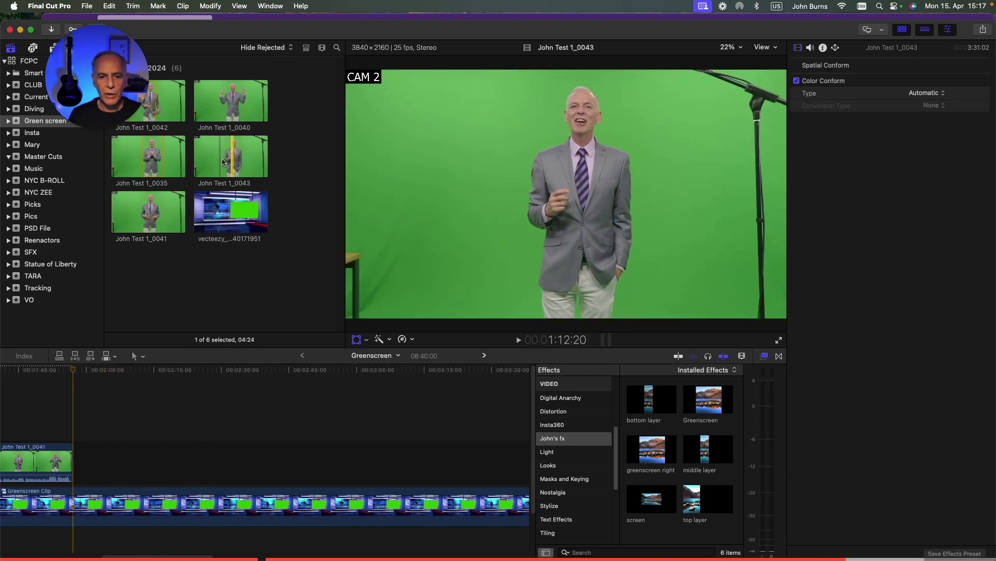
left_click(223, 105)
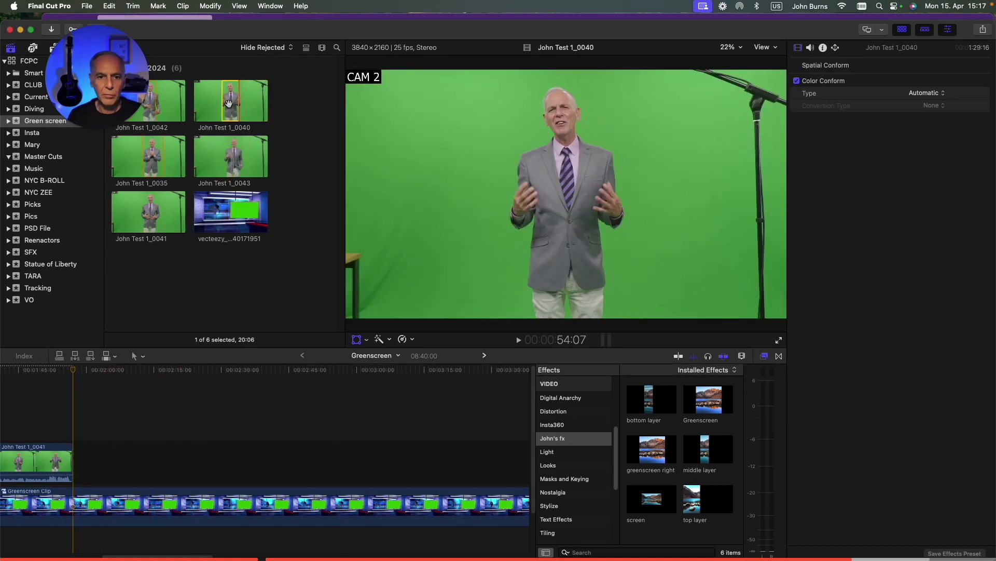
left_click_drag(232, 103, 76, 464)
Step: Apply the greenscreen right preset from John's fx to John Test 1_0040
left_click(109, 375)
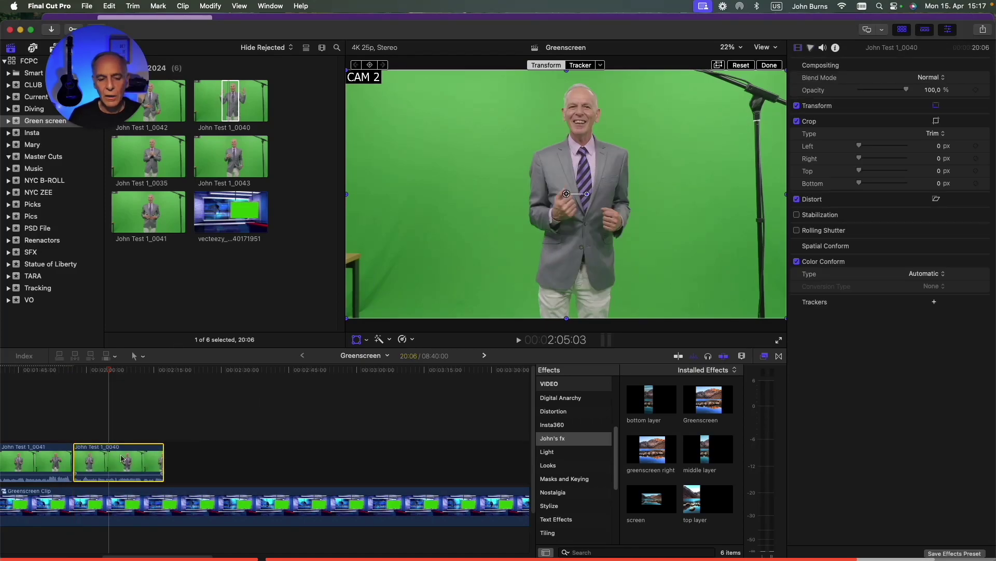
left_click(661, 452)
left_click_drag(661, 451, 131, 469)
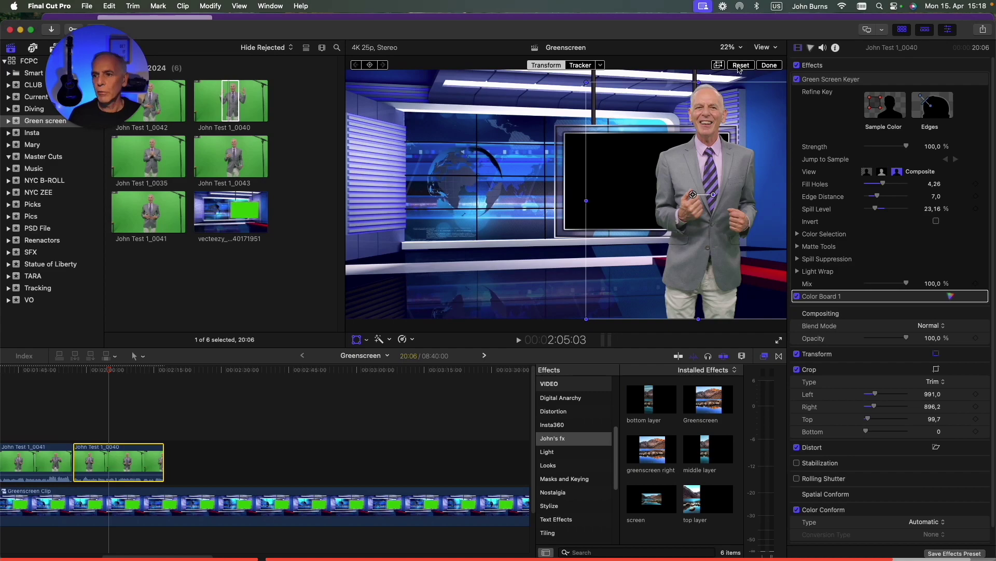
left_click(54, 507)
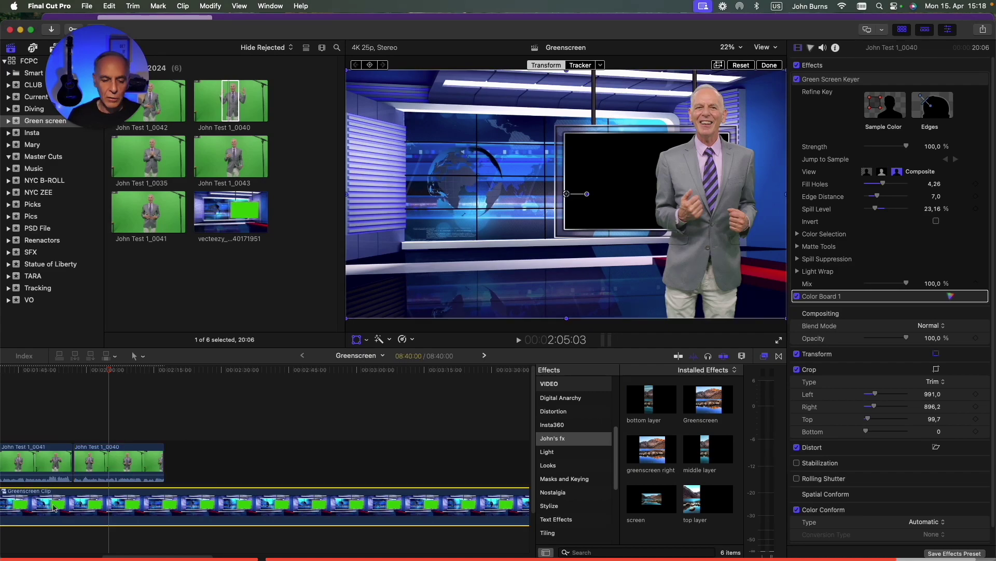
Step: Check John Test 1_0040's Color Board 1 exposure: Global -3 %, Midtones 7 %, Highlights 11 %
left_click(125, 464)
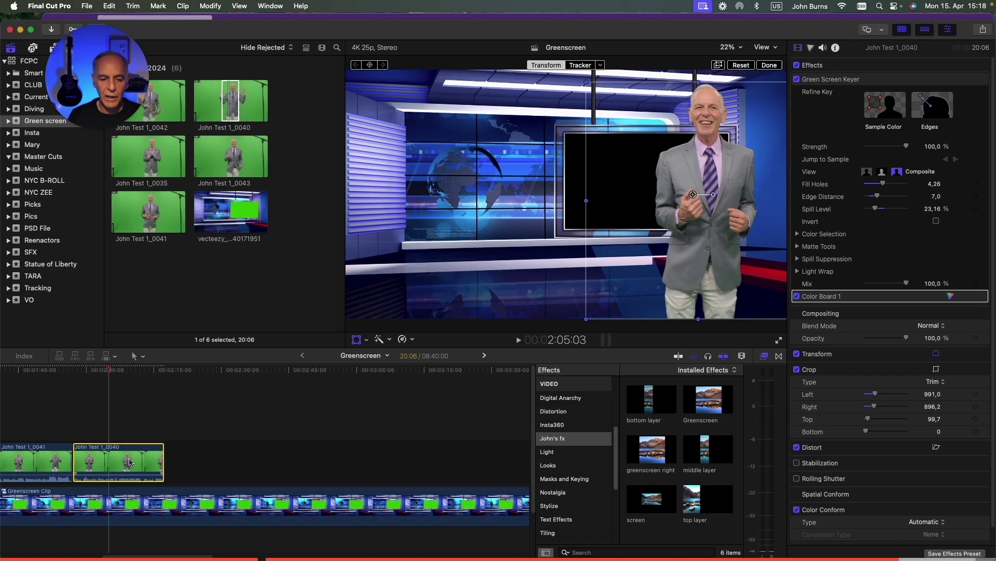
left_click(823, 48)
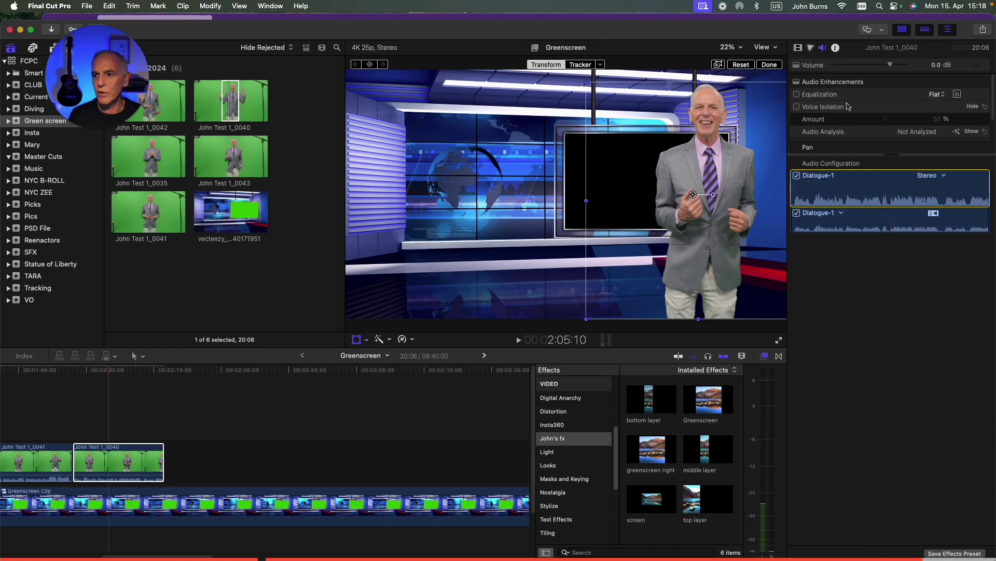
left_click(811, 47)
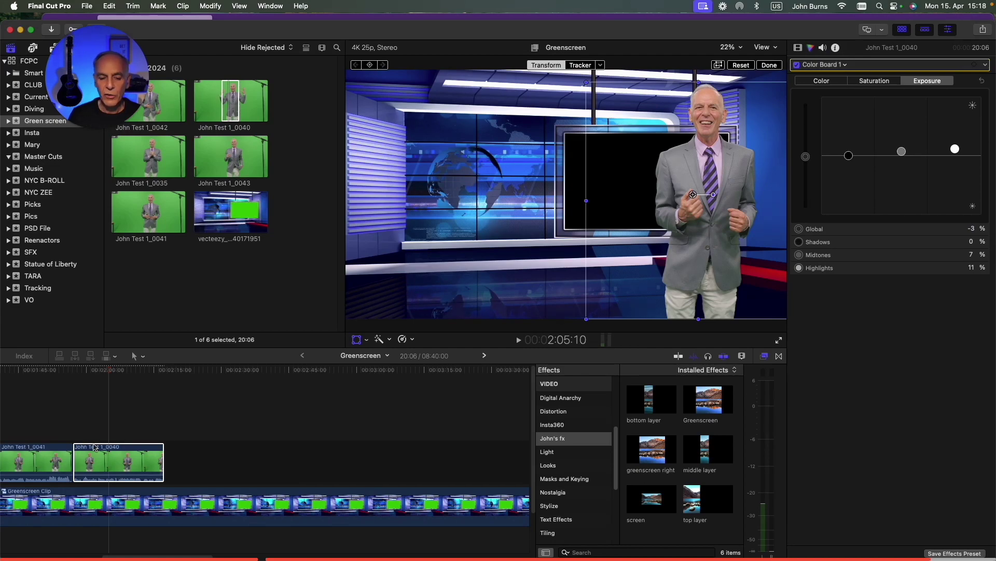
scroll(243, 419, "left", 1)
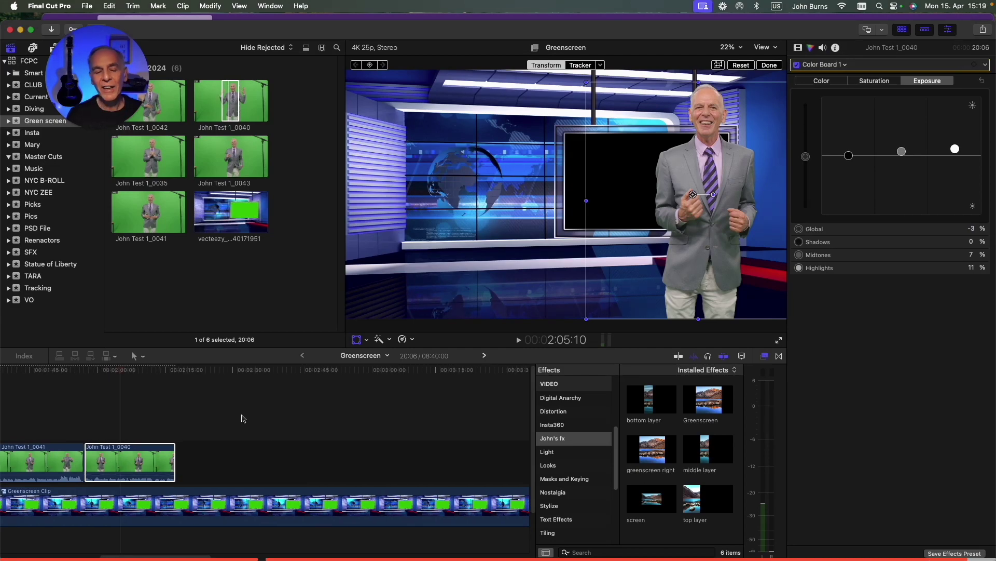